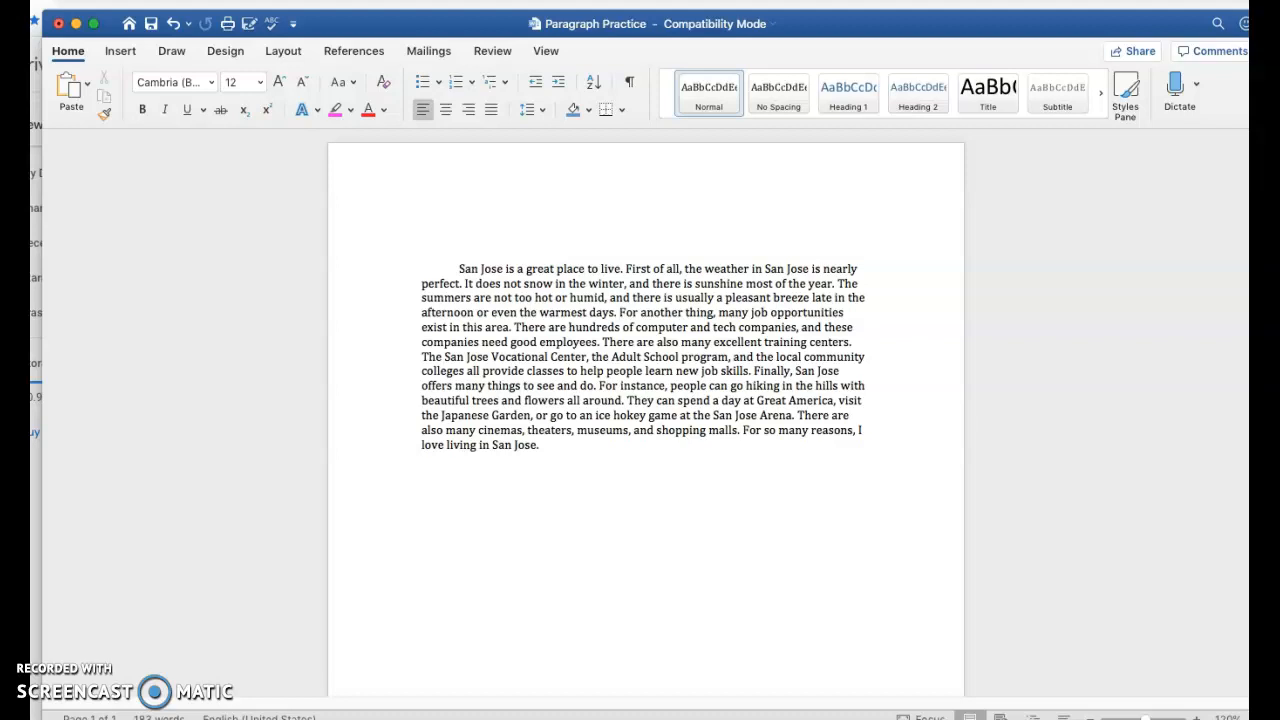
# Delete the first-line indent before 'San Jose' and rejoin the accidentally split first sentence
pyautogui.moveTo(445, 270); pyautogui.dragTo(410, 269)
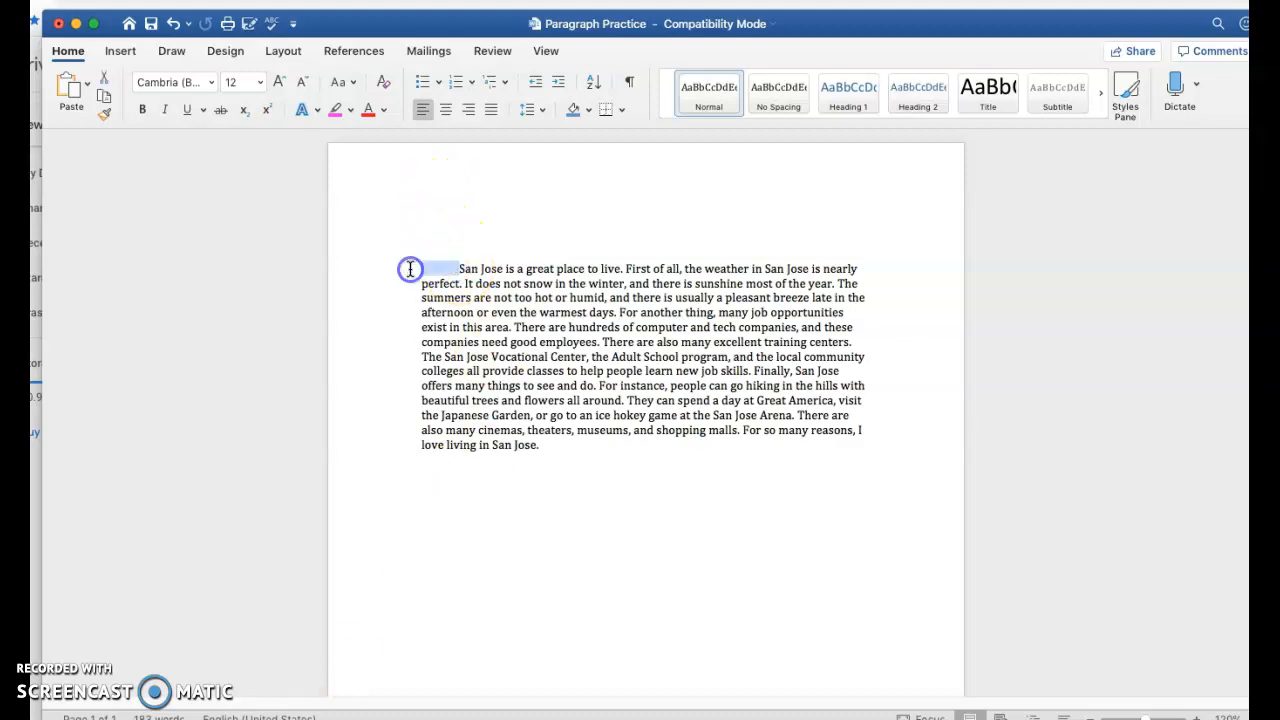
pyautogui.press('BackSpace')
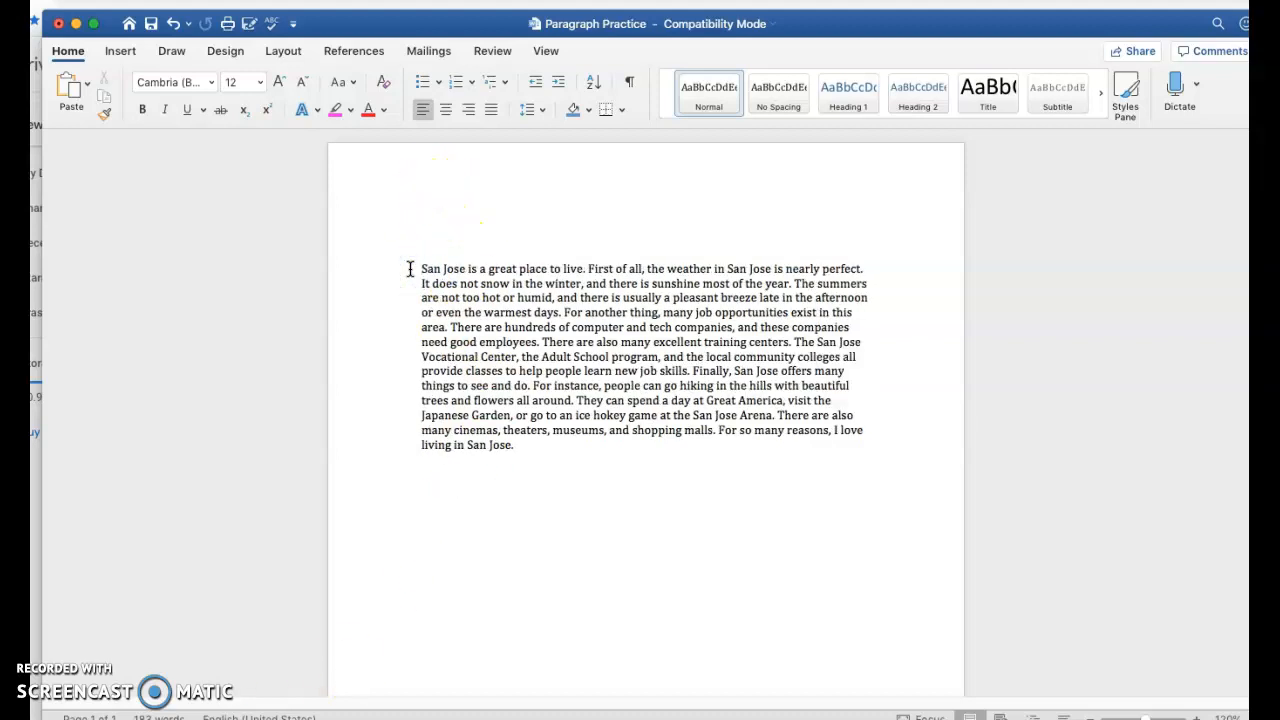
pyautogui.click(589, 270)
pyautogui.press('Return')
pyautogui.press('Return')
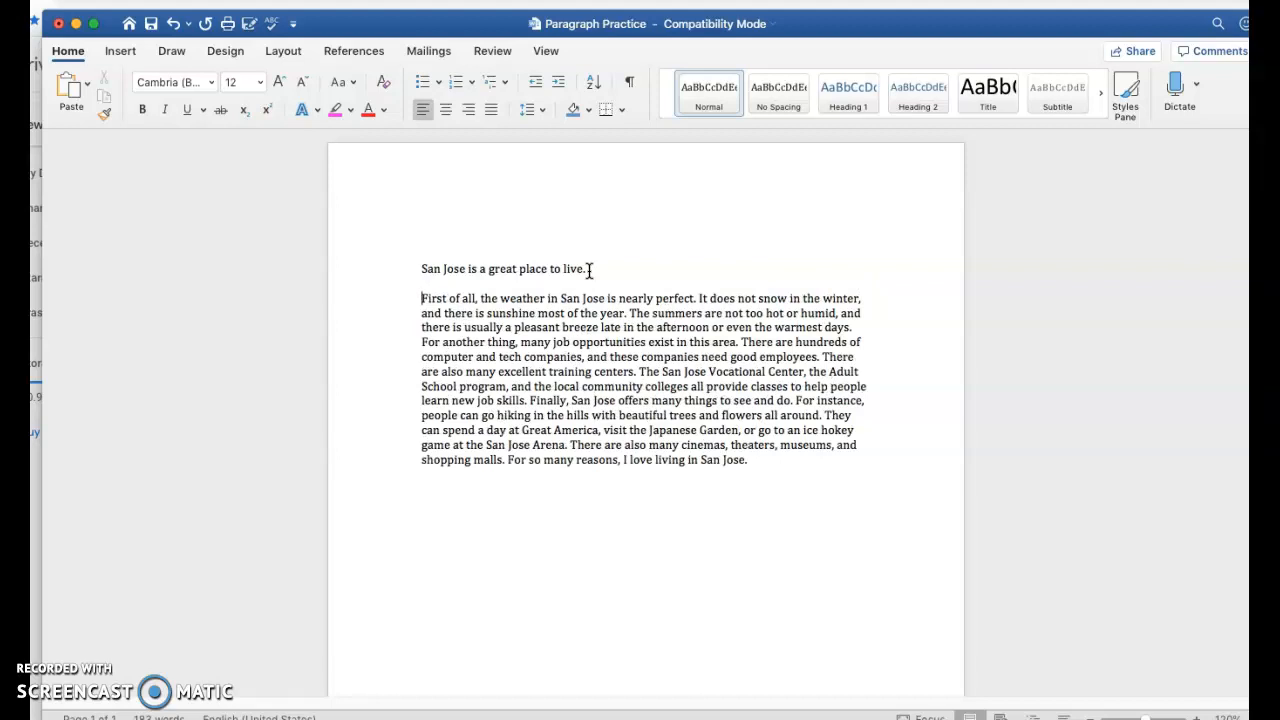
pyautogui.press('BackSpace')
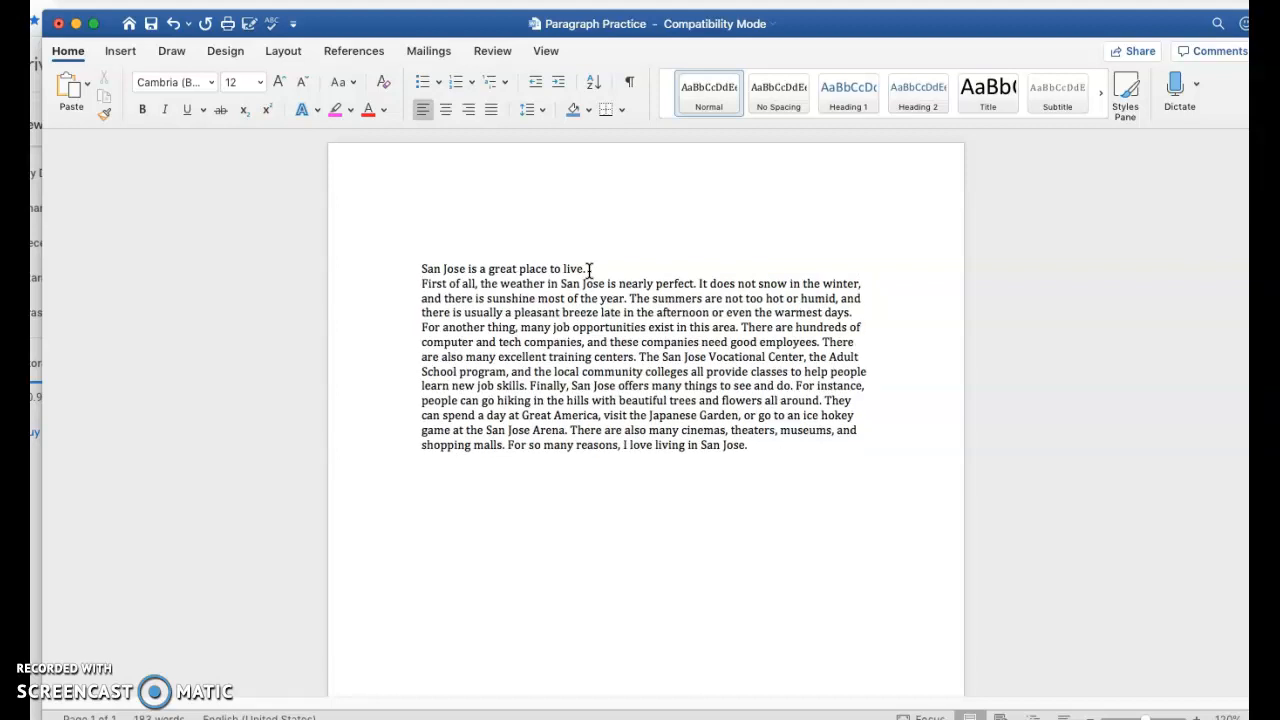
pyautogui.press('BackSpace')
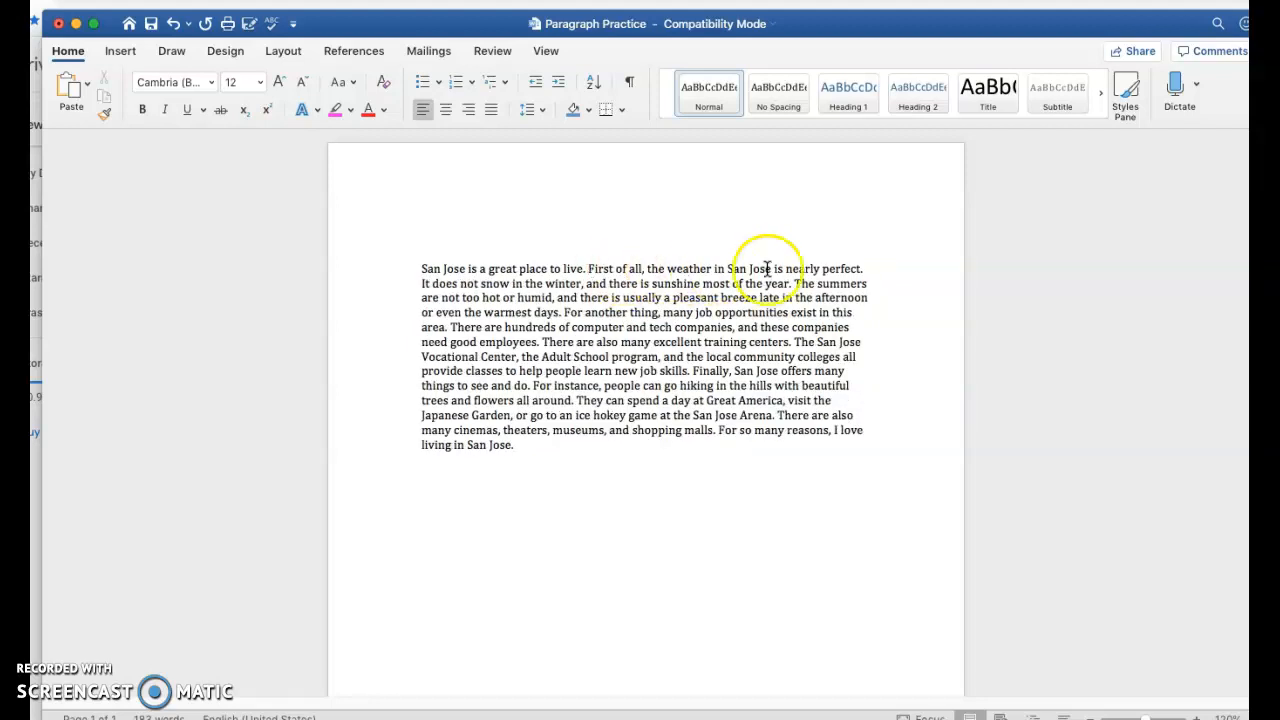
# Repair the text after 'nearly perfect.' and remove stray characters so 'It does not snow' follows
pyautogui.click(864, 269)
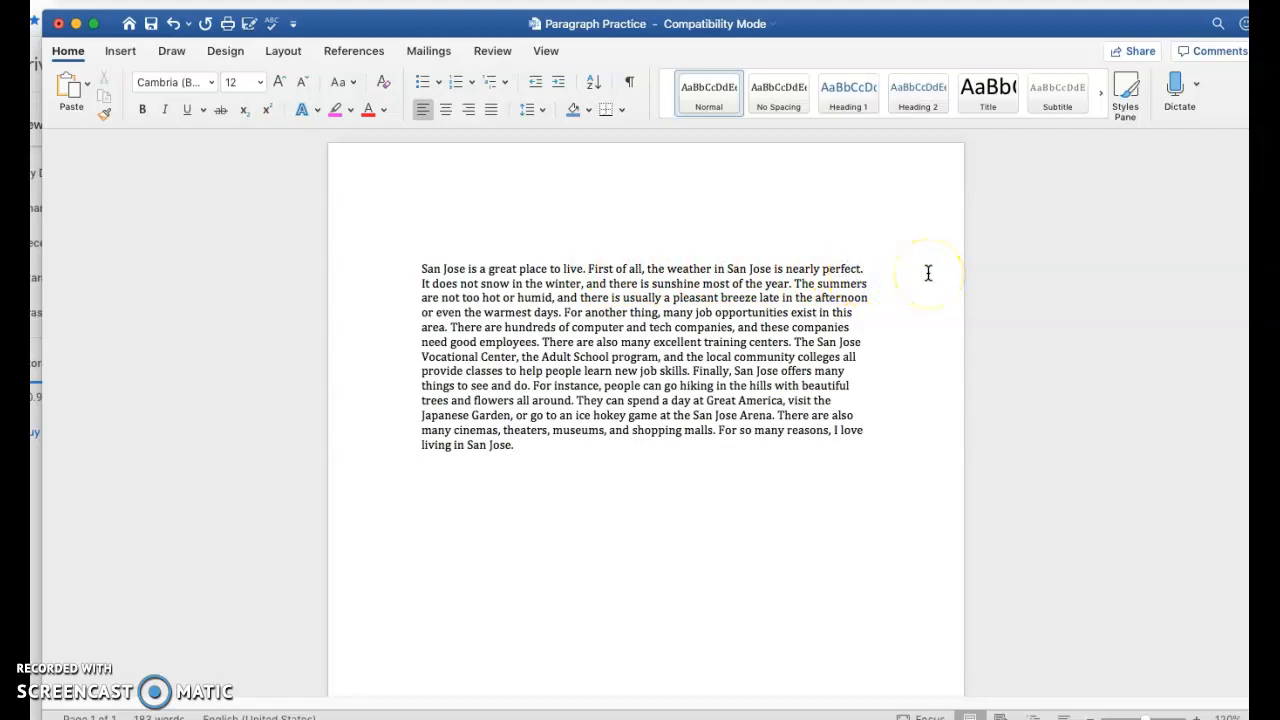
pyautogui.press('Return')
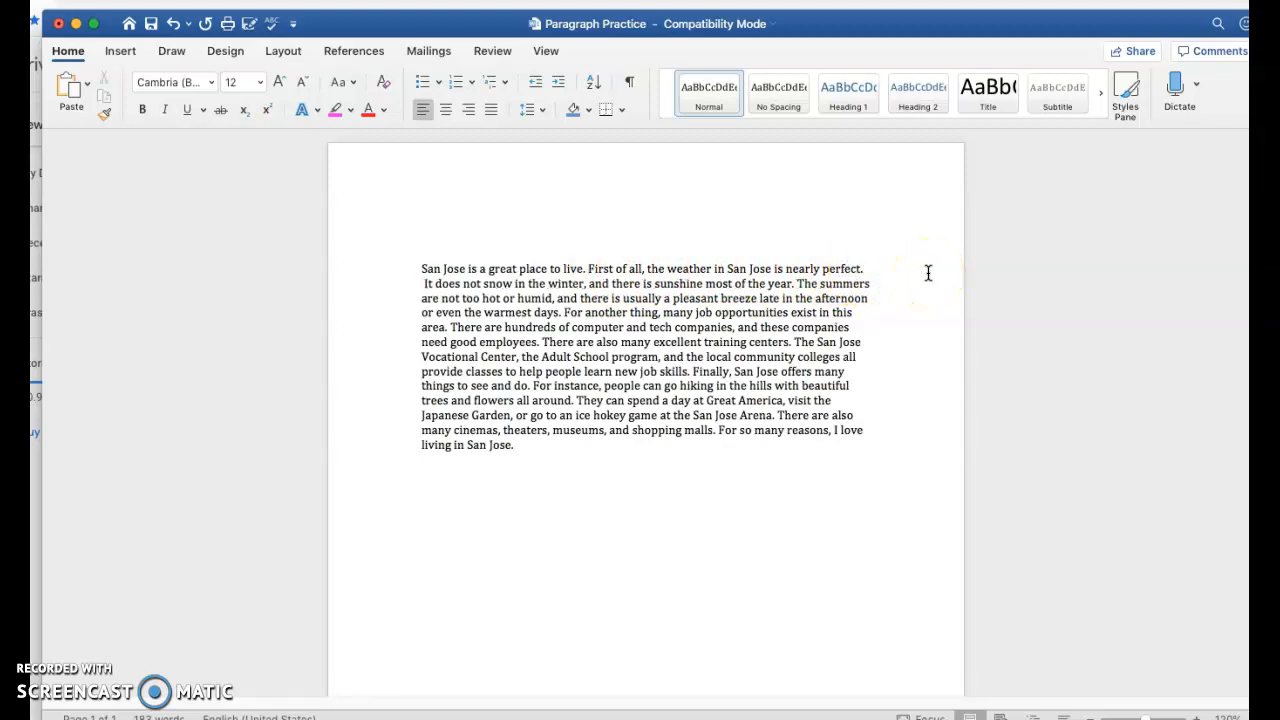
pyautogui.press('BackSpace')
pyautogui.press('BackSpace')
pyautogui.press('BackSpace')
pyautogui.press('BackSpace')
pyautogui.press('BackSpace')
pyautogui.press('BackSpace')
pyautogui.press('BackSpace')
pyautogui.press('BackSpace')
pyautogui.press('BackSpace')
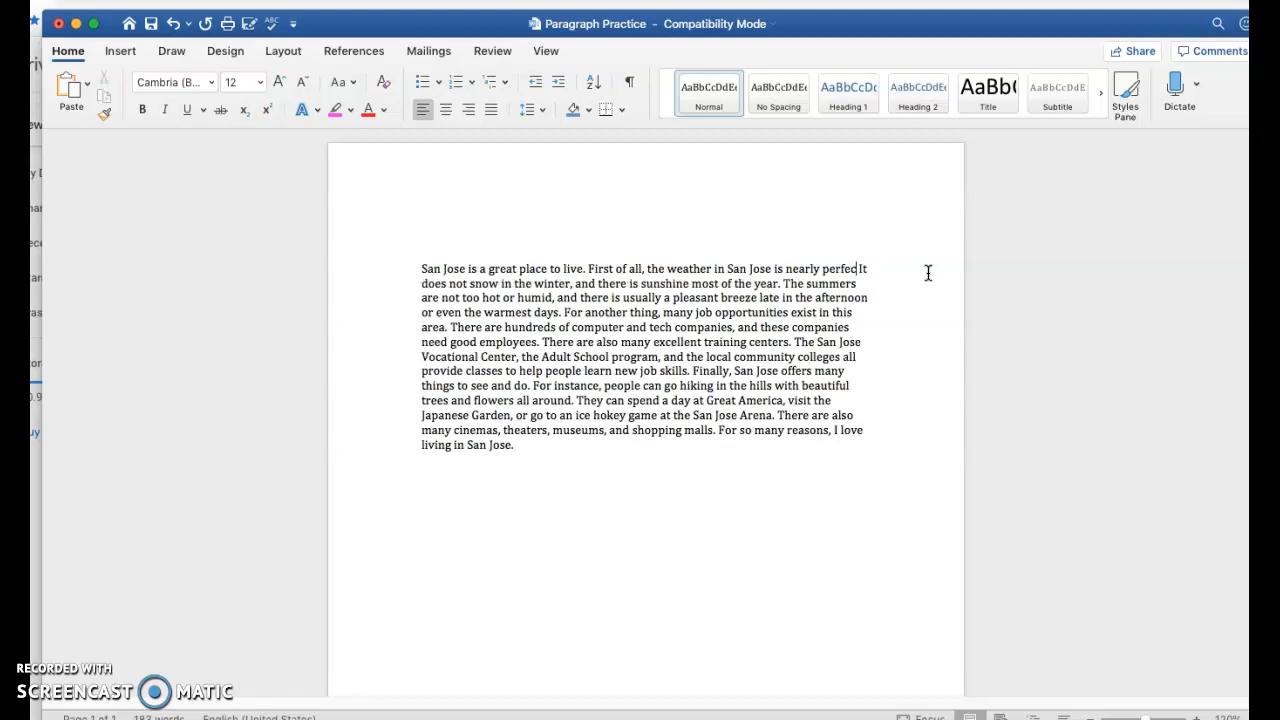
pyautogui.write('erfect. th')
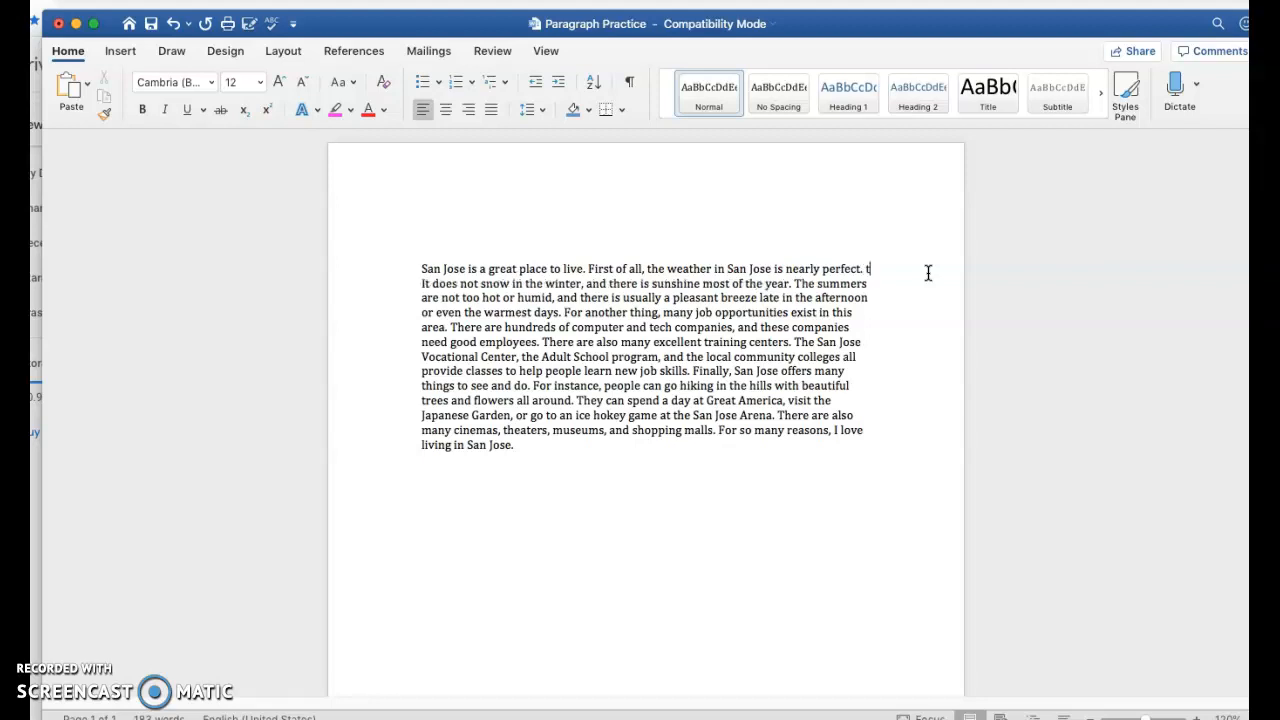
pyautogui.press('BackSpace')
pyautogui.press('BackSpace')
# Below the paragraph, type '1. Indent: with tab' so it becomes a numbered list item
pyautogui.click(530, 450)
pyautogui.press('Return')
pyautogui.press('Return')
pyautogui.press('Return')
pyautogui.write('1. I')
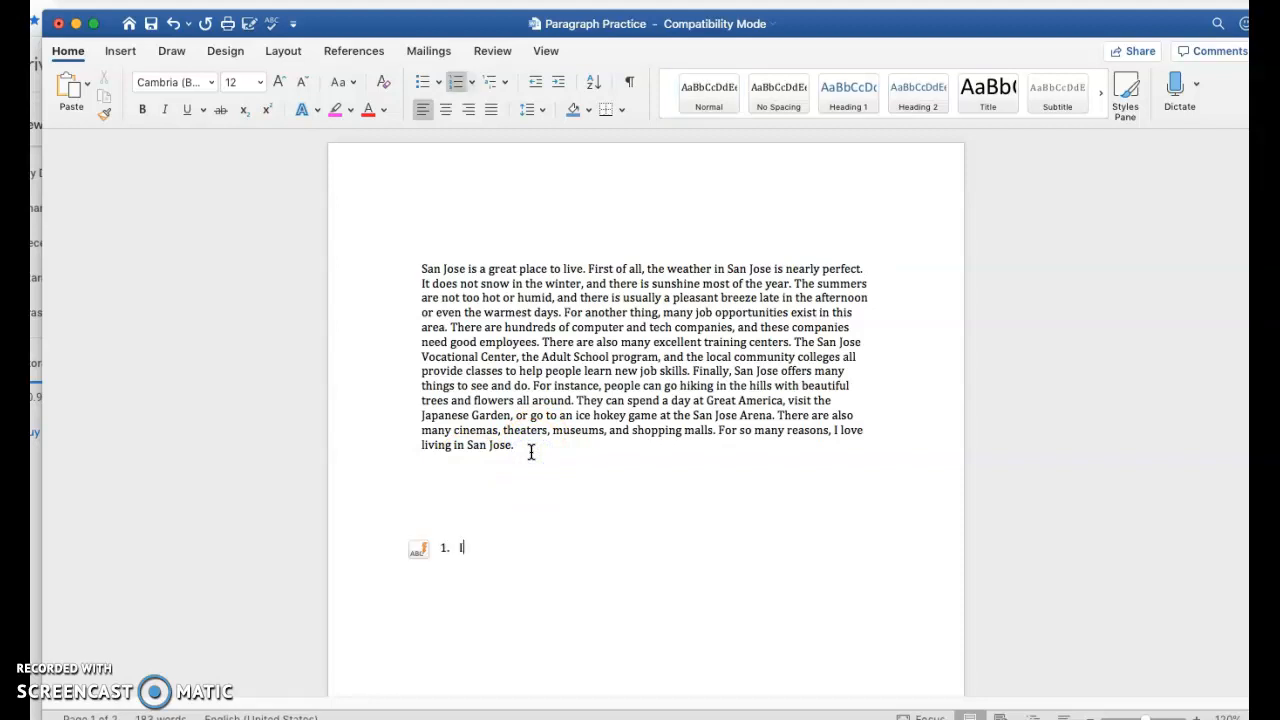
pyautogui.write('ndent: with tab')
pyautogui.press('BackSpace')
# Tab-indent the paragraph's first line and start an empty item 2 under 'Indent: with tab'
pyautogui.click(421, 268)
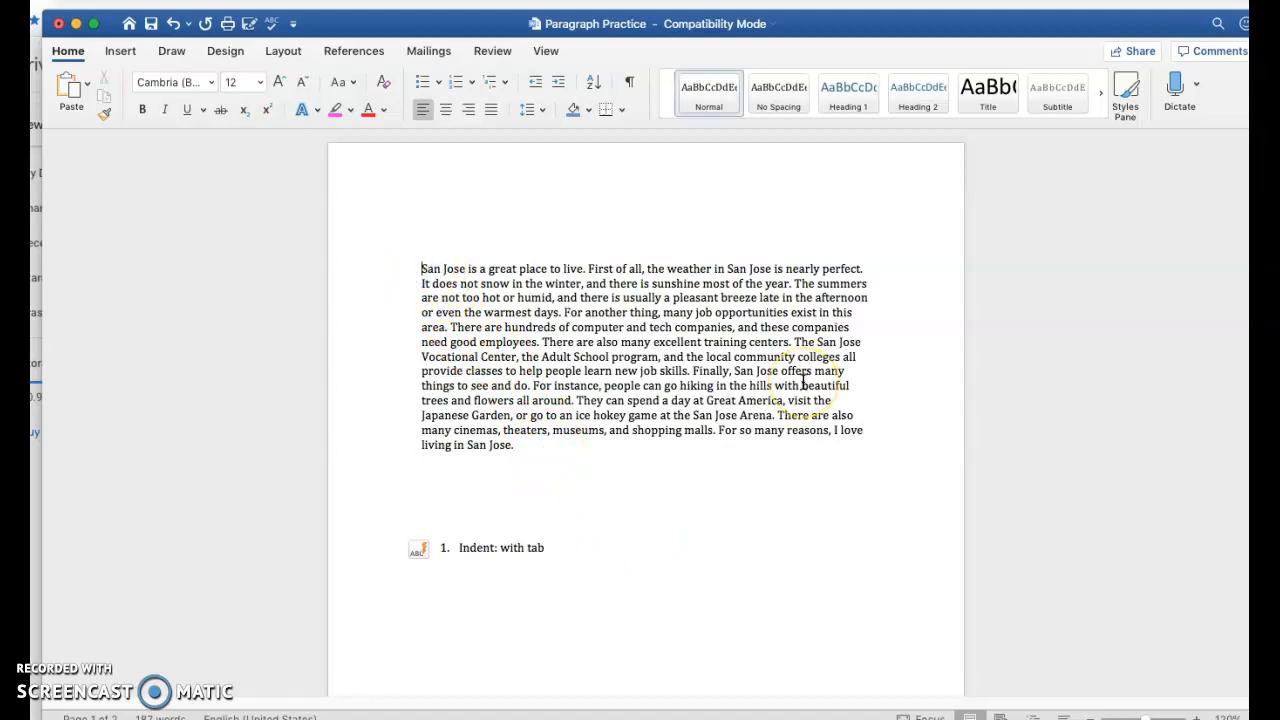
pyautogui.press('Tab')
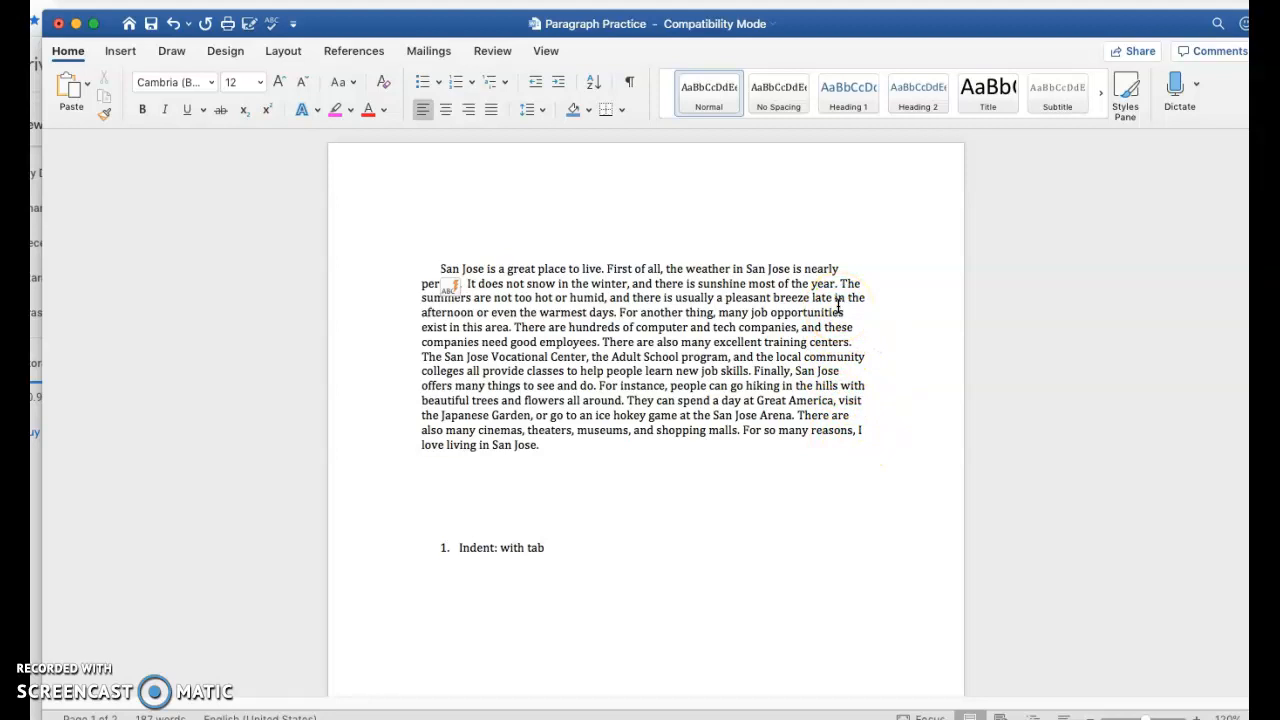
pyautogui.click(574, 548)
pyautogui.press('Return')
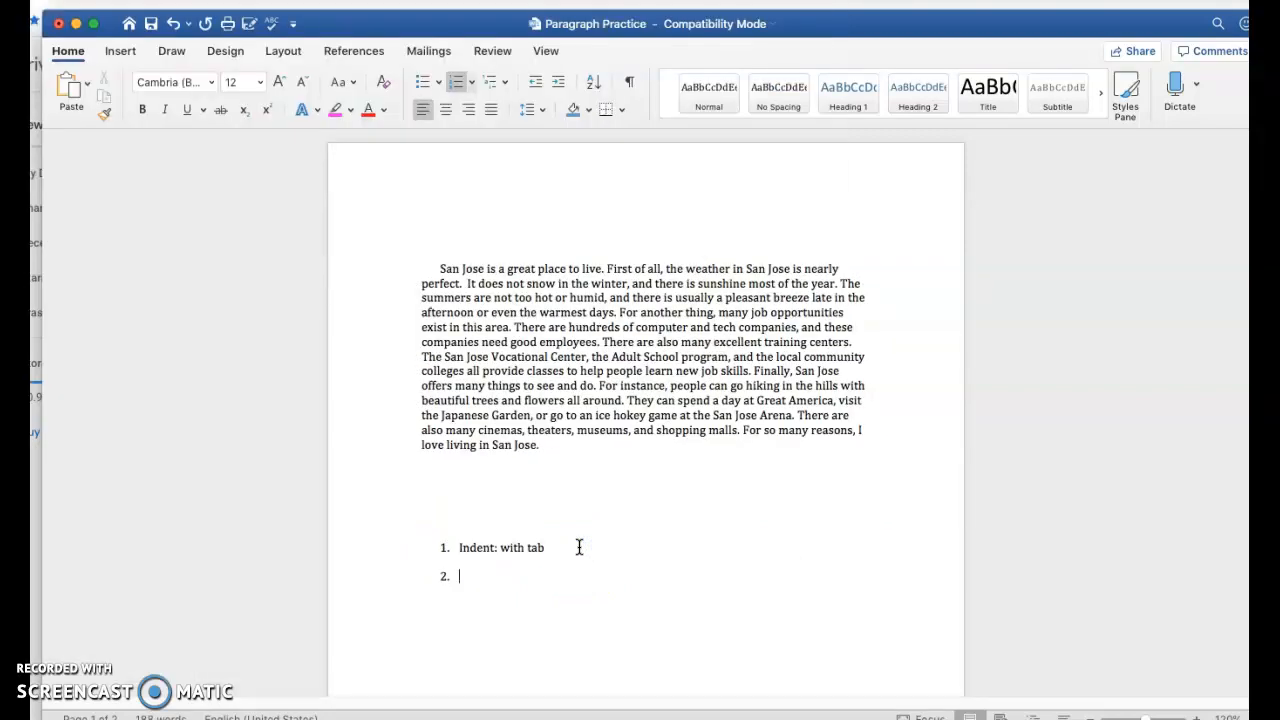
# Enter 'Double space' as checklist item 2 and select the whole San Jose paragraph
pyautogui.write('Double space')
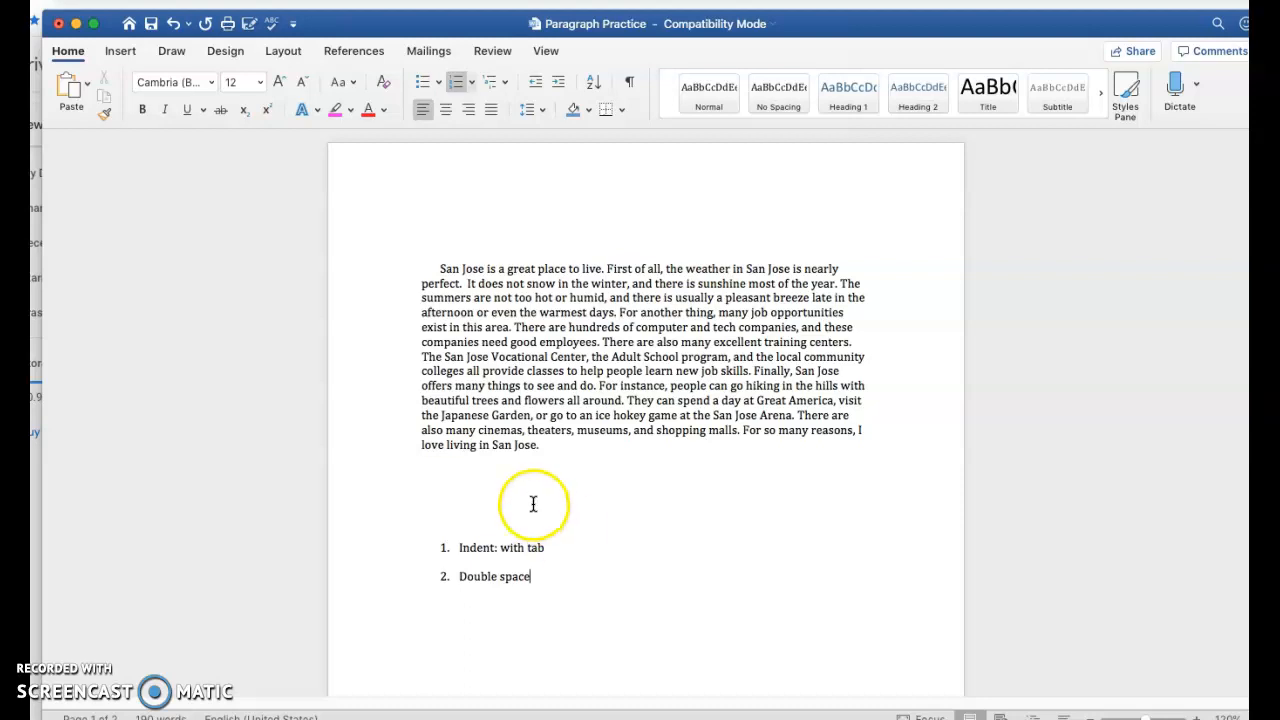
pyautogui.moveTo(541, 444); pyautogui.dragTo(422, 267)
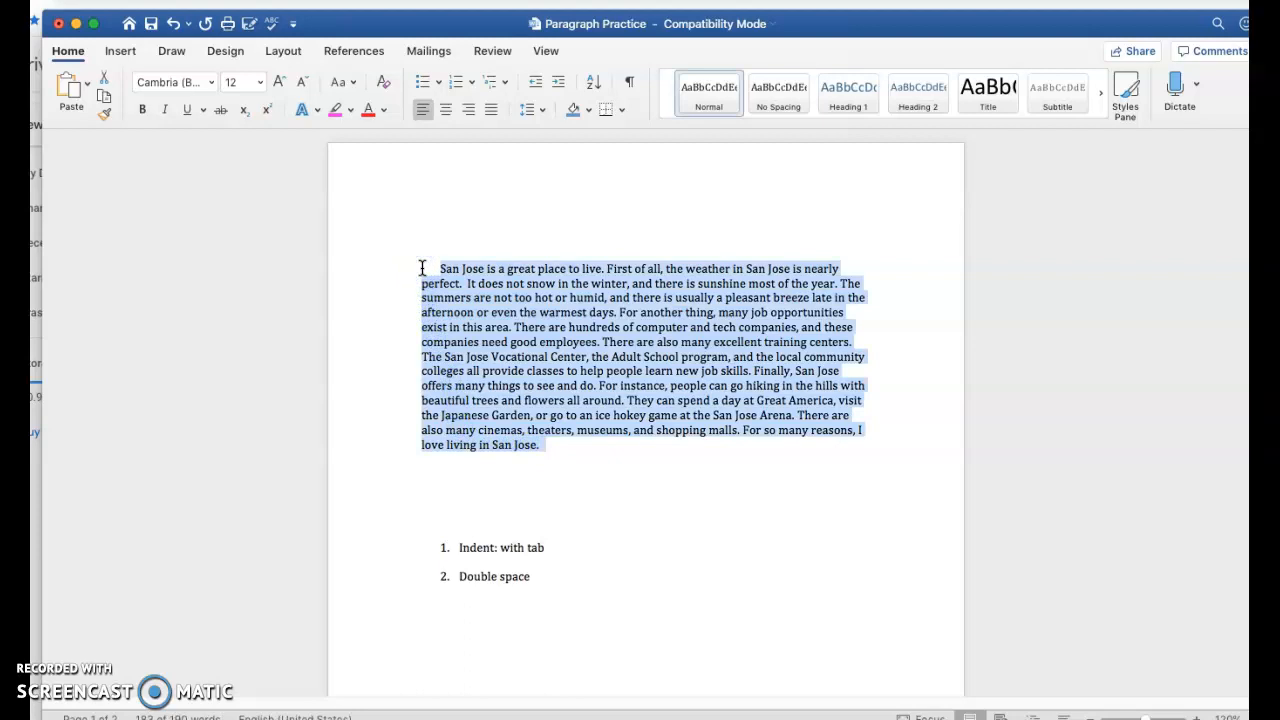
# Set the selected paragraph's line spacing to 2.0 after briefly trying 1.5
pyautogui.click(543, 114)
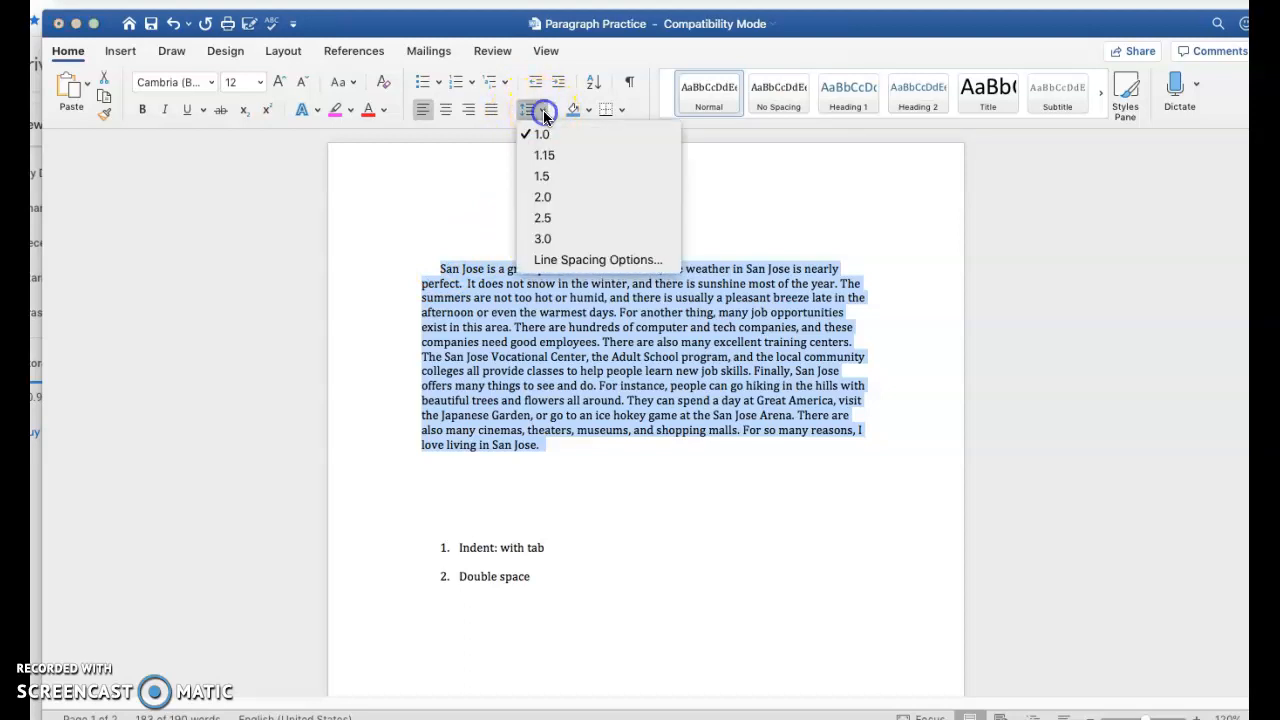
pyautogui.click(545, 177)
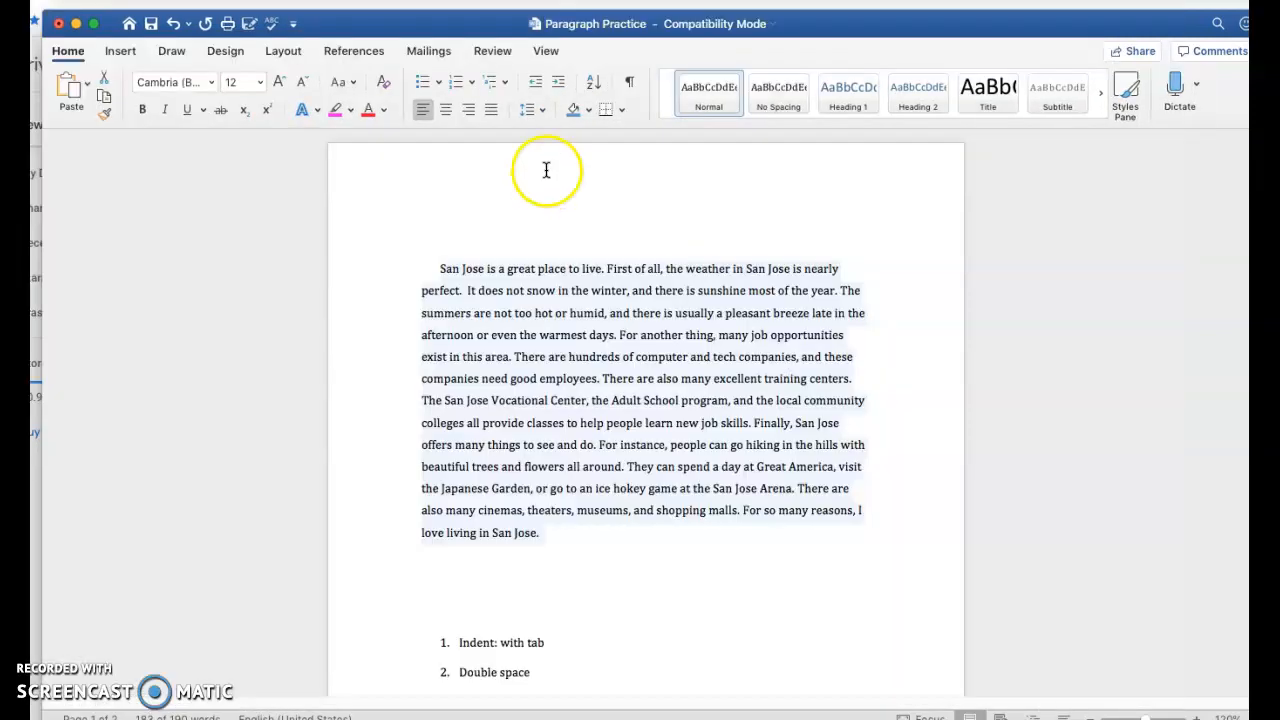
pyautogui.click(530, 110)
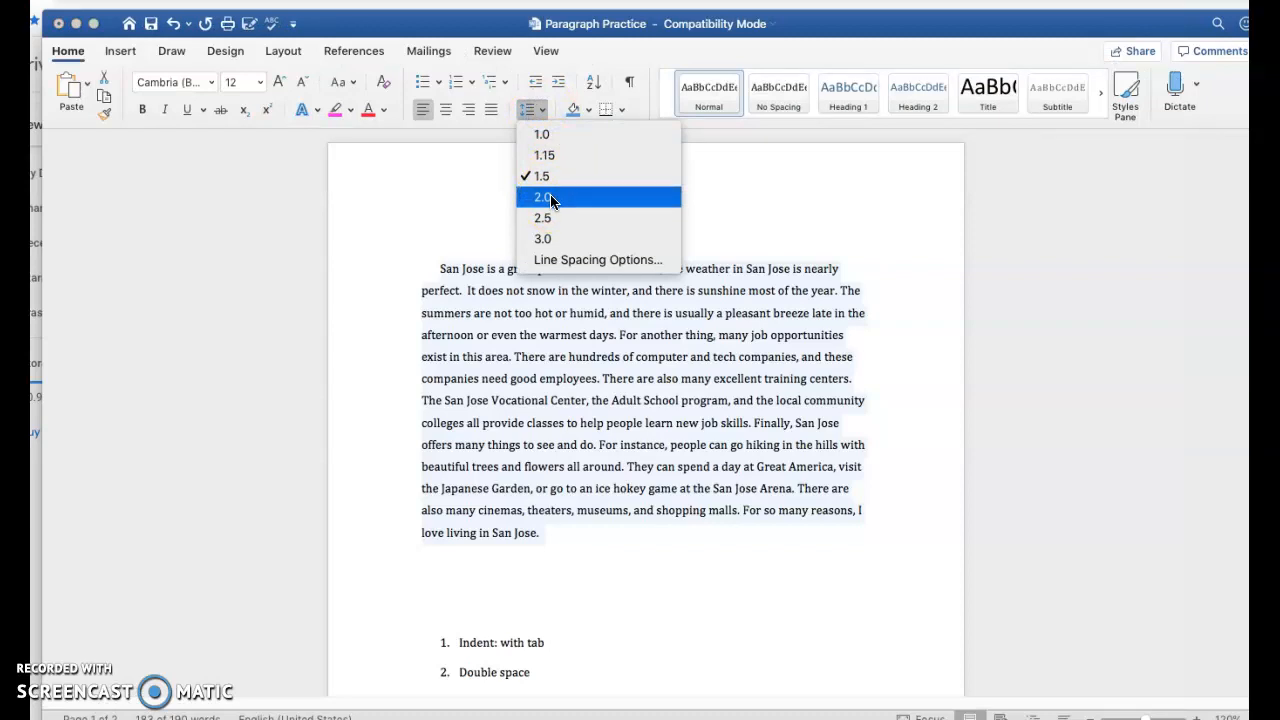
pyautogui.click(551, 199)
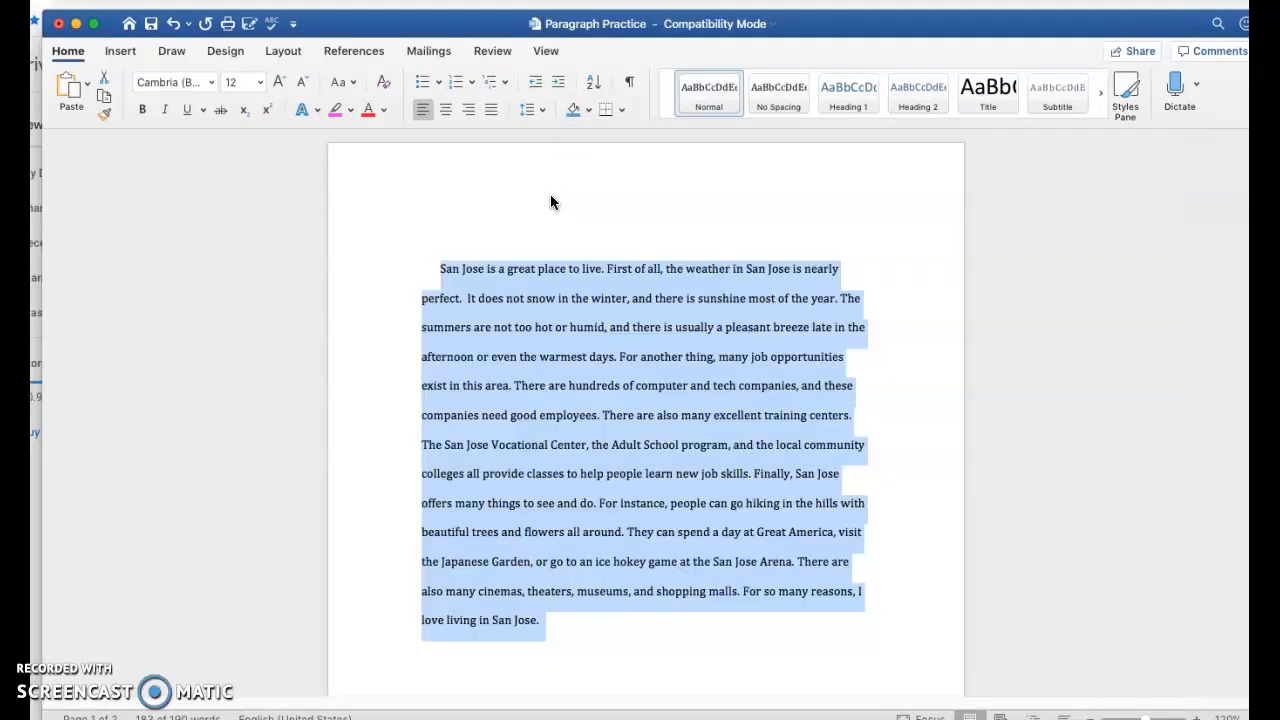
pyautogui.scroll(-2, 707, 365)
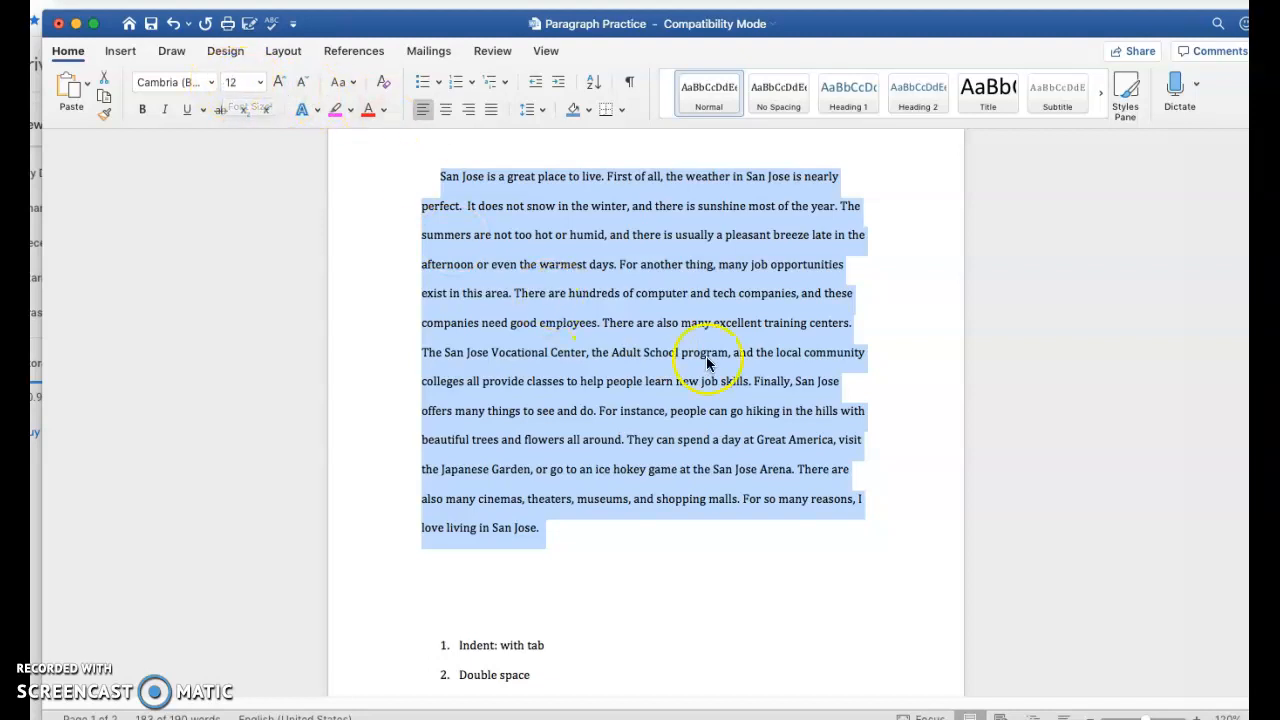
# Change the paragraph's font size to 11, then back to 12 pt
pyautogui.click(235, 82)
pyautogui.write('11')
pyautogui.press('Return')
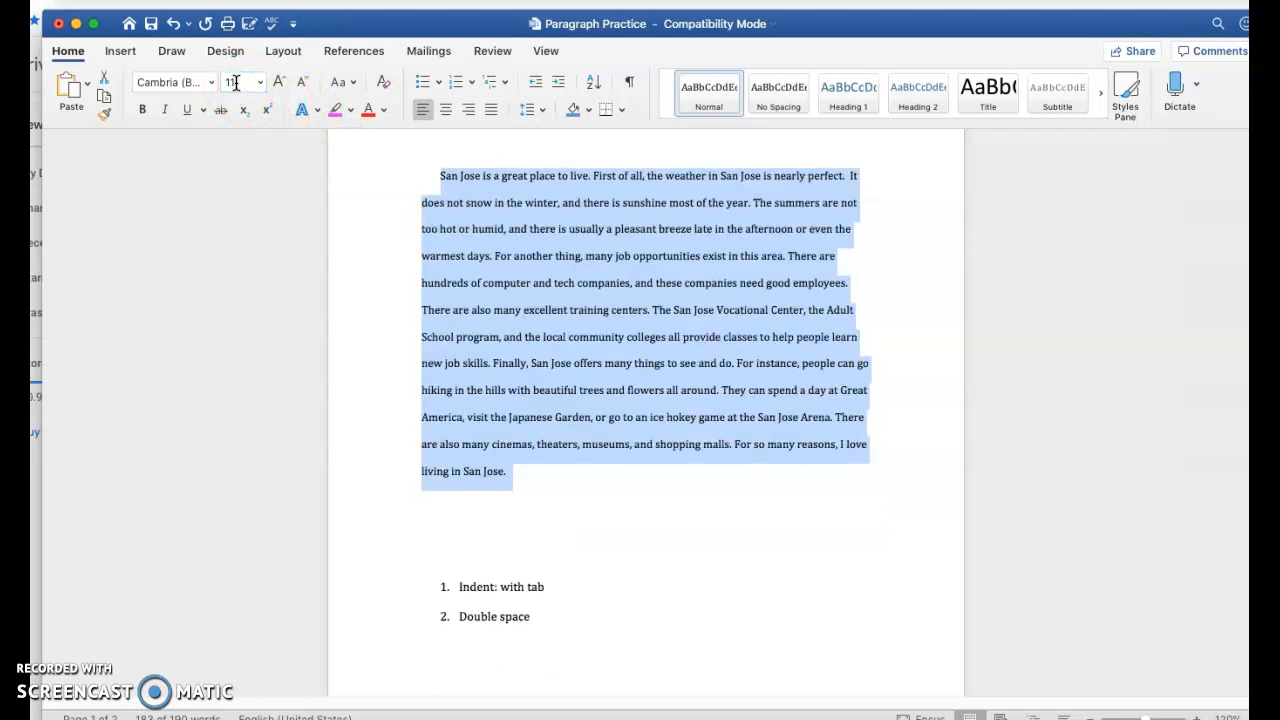
pyautogui.click(235, 82)
pyautogui.write('12')
pyautogui.press('Return')
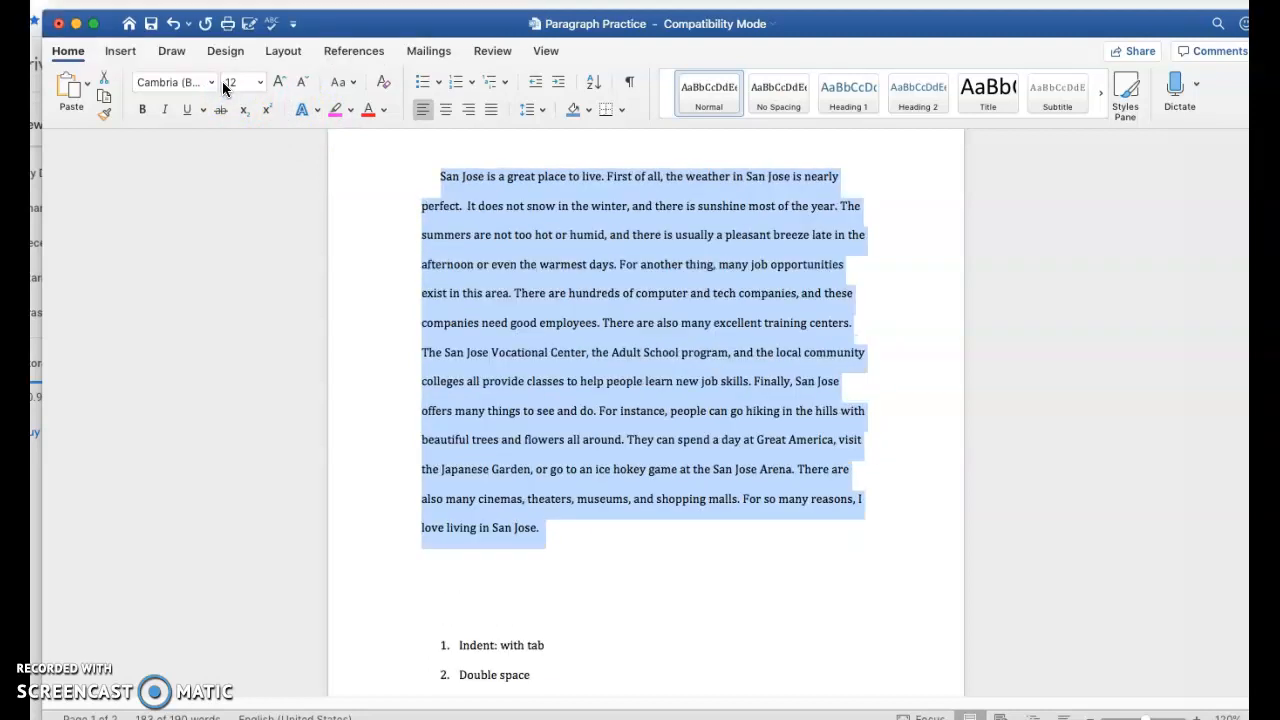
# Delete the extra blank line between the paragraph and the numbered checklist
pyautogui.scroll(-1, 666, 528)
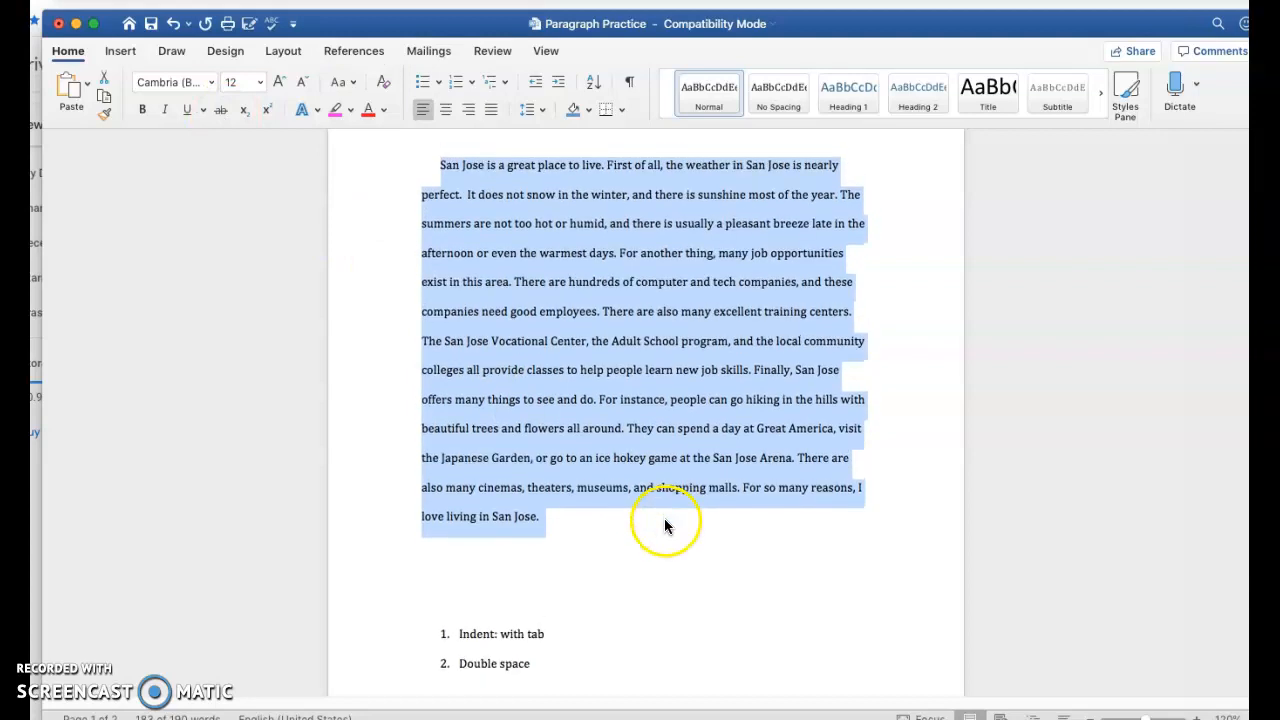
pyautogui.click(438, 606)
pyautogui.press('BackSpace')
pyautogui.press('BackSpace')
pyautogui.scroll(3, 694, 609)
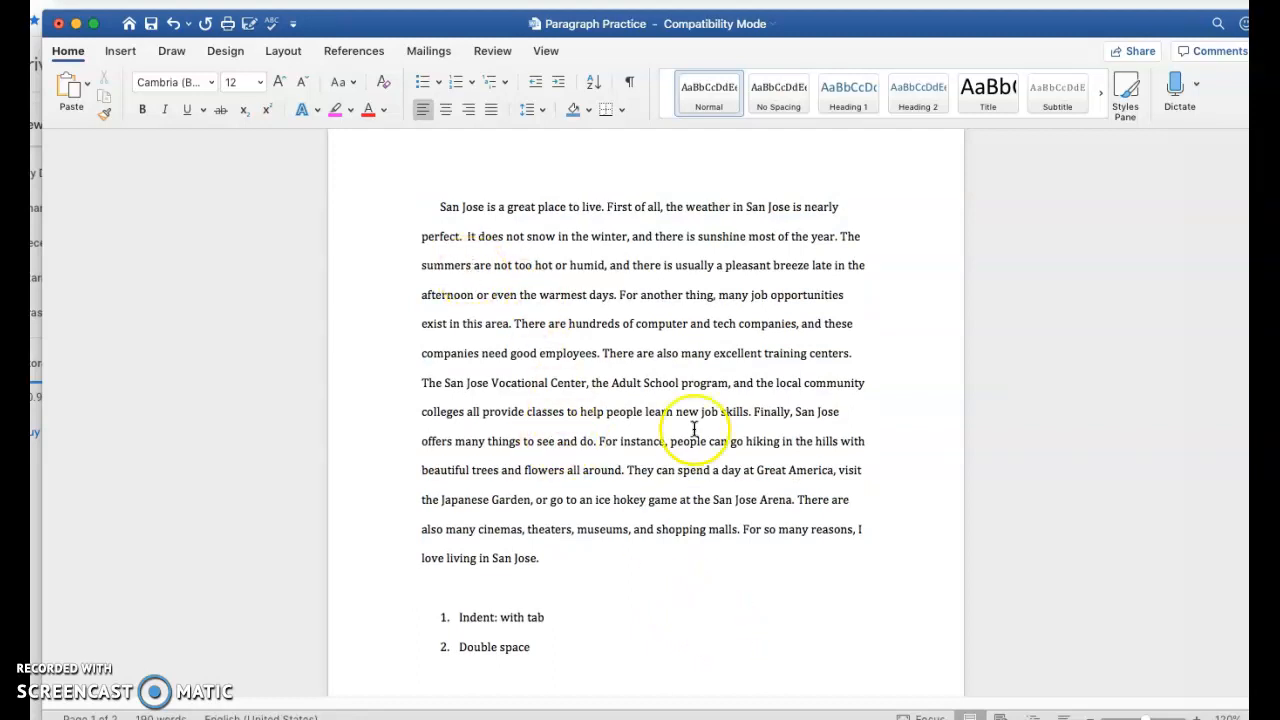
pyautogui.scroll(2, 700, 445)
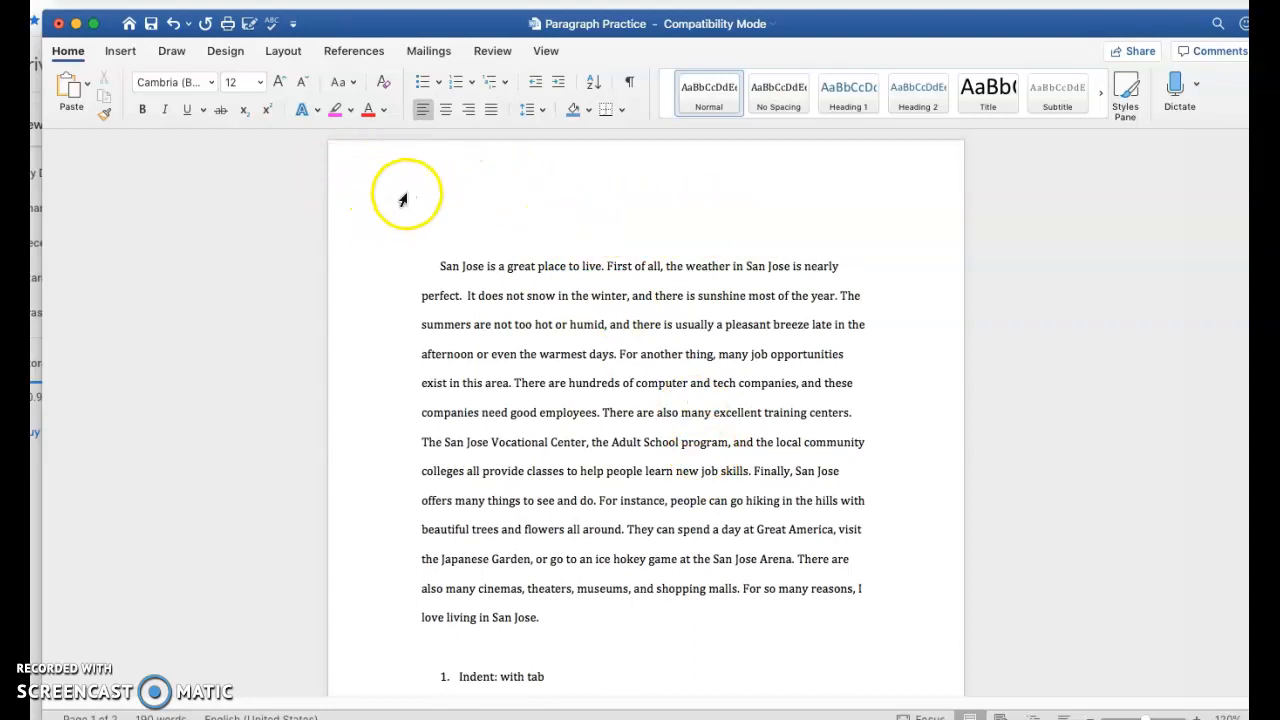
# Add 'Title' and 'heading' as checklist items 3 and 4 after 'Double space'
pyautogui.scroll(-5, 730, 425)
pyautogui.click(543, 545)
pyautogui.press('Return')
pyautogui.write('Todo')
pyautogui.press('BackSpace')
pyautogui.press('BackSpace')
pyautogui.press('BackSpace')
pyautogui.write('itle')
pyautogui.press('Return')
pyautogui.write('heading')
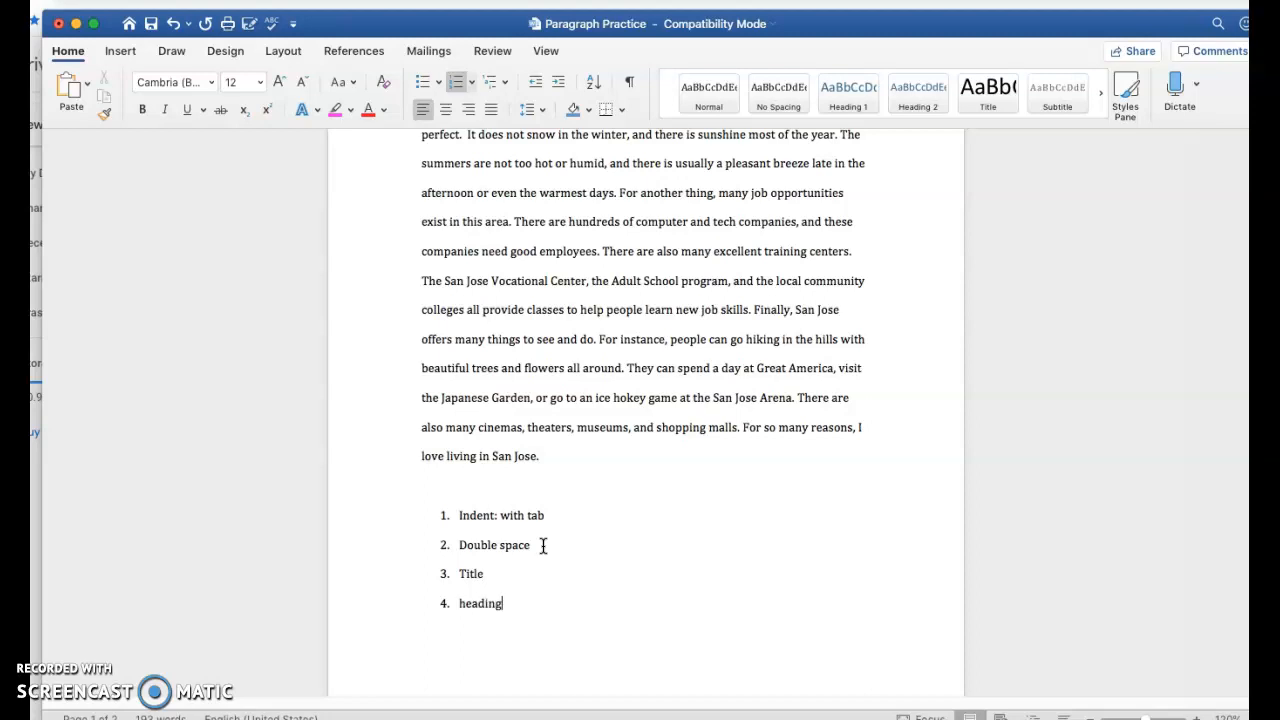
pyautogui.scroll(5, 650, 530)
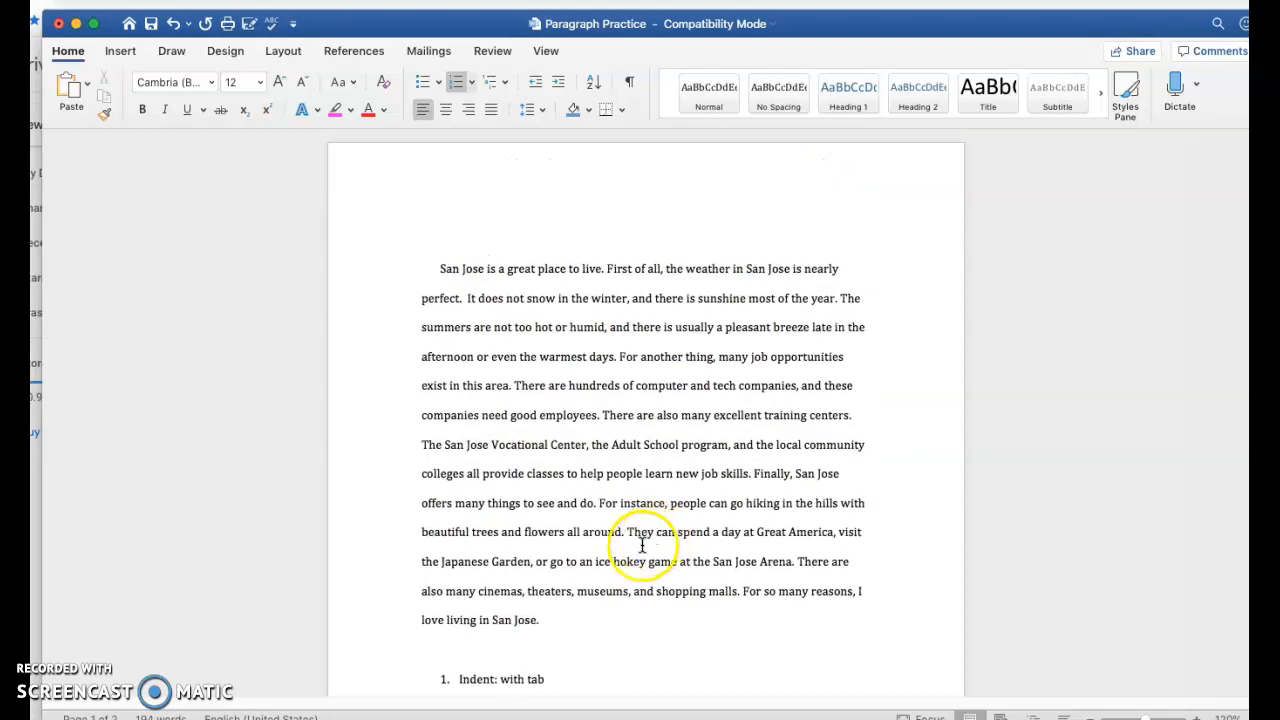
# Adjust the alignment of the line above the paragraph, remove the extra blank line, and type the title 'San Jose'
pyautogui.click(607, 231)
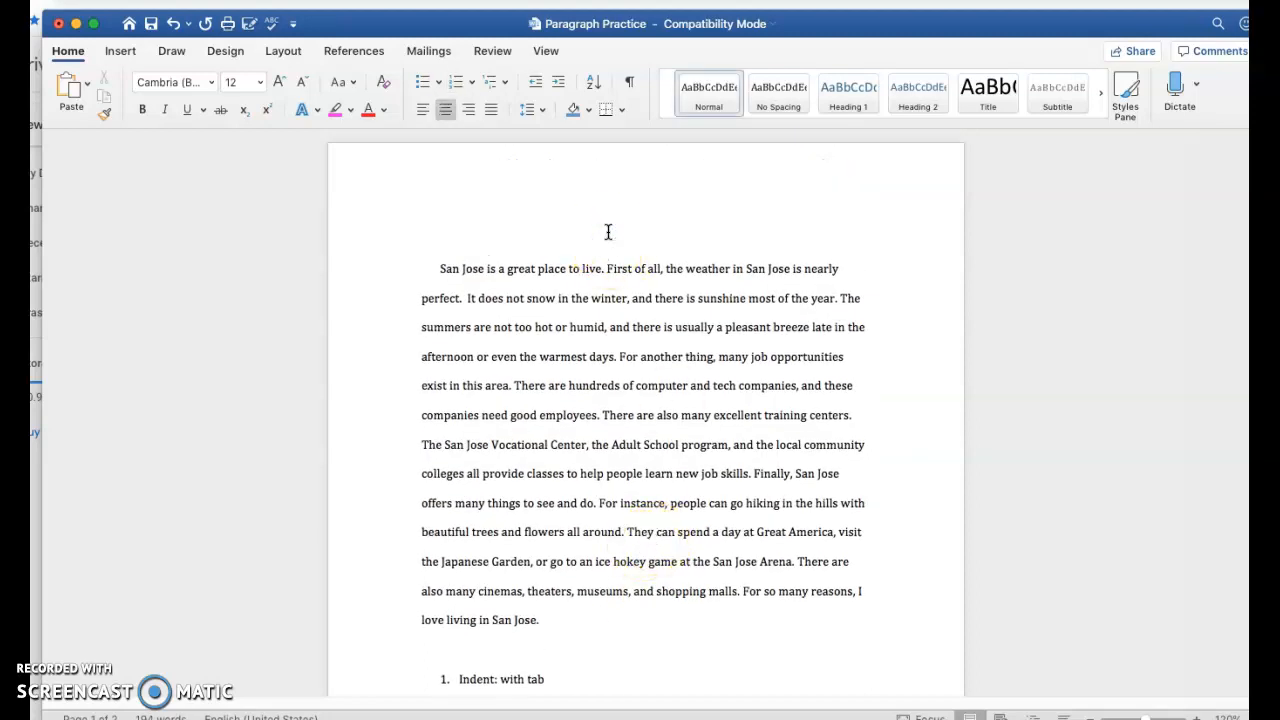
pyautogui.click(422, 110)
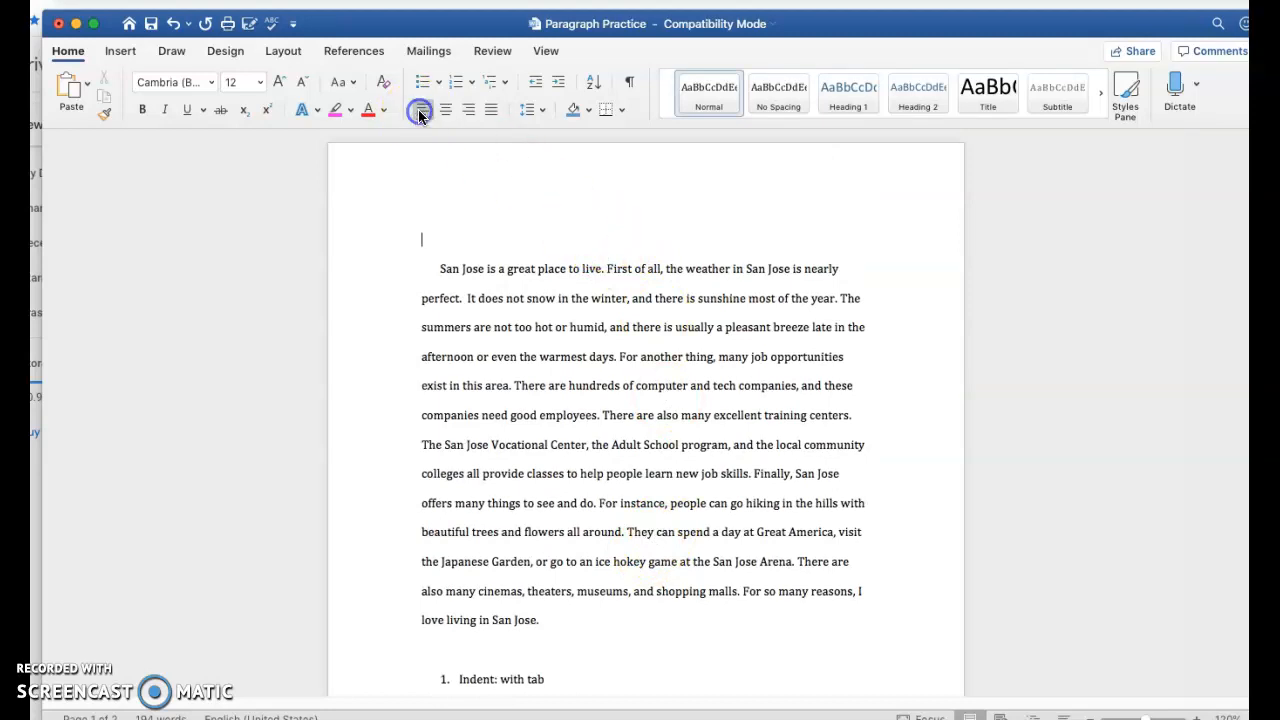
pyautogui.click(418, 112)
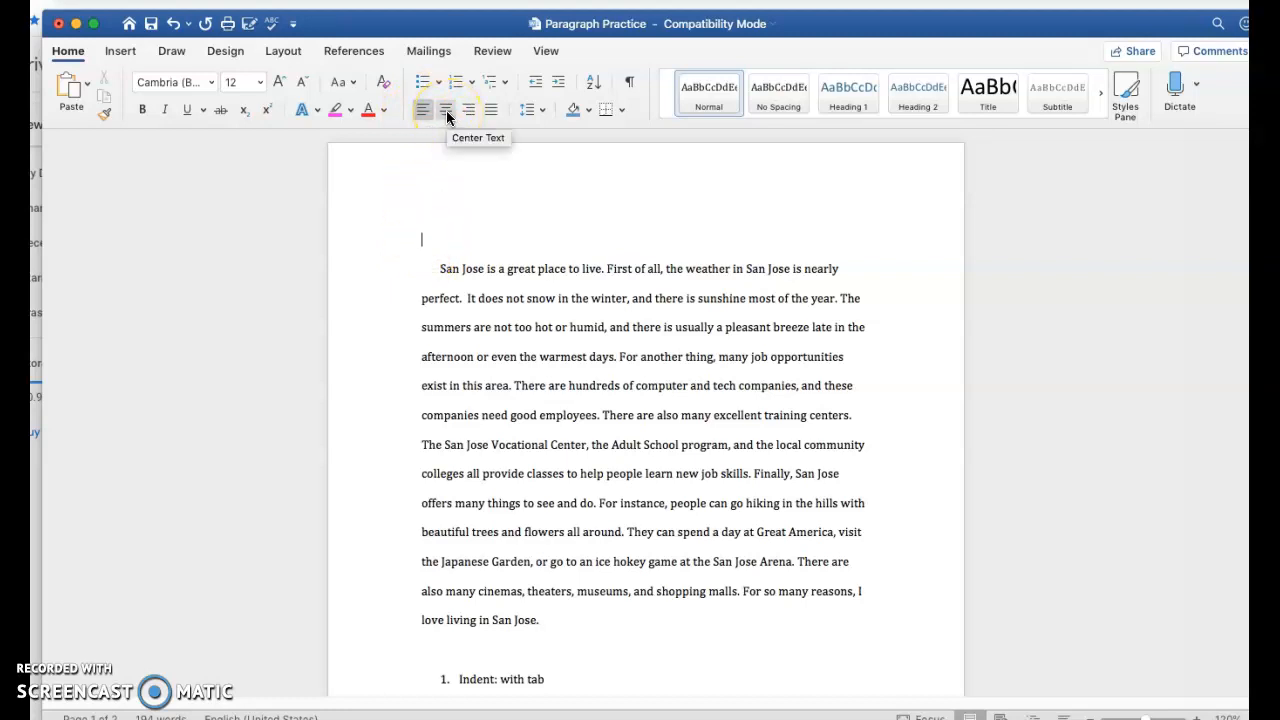
pyautogui.click(446, 112)
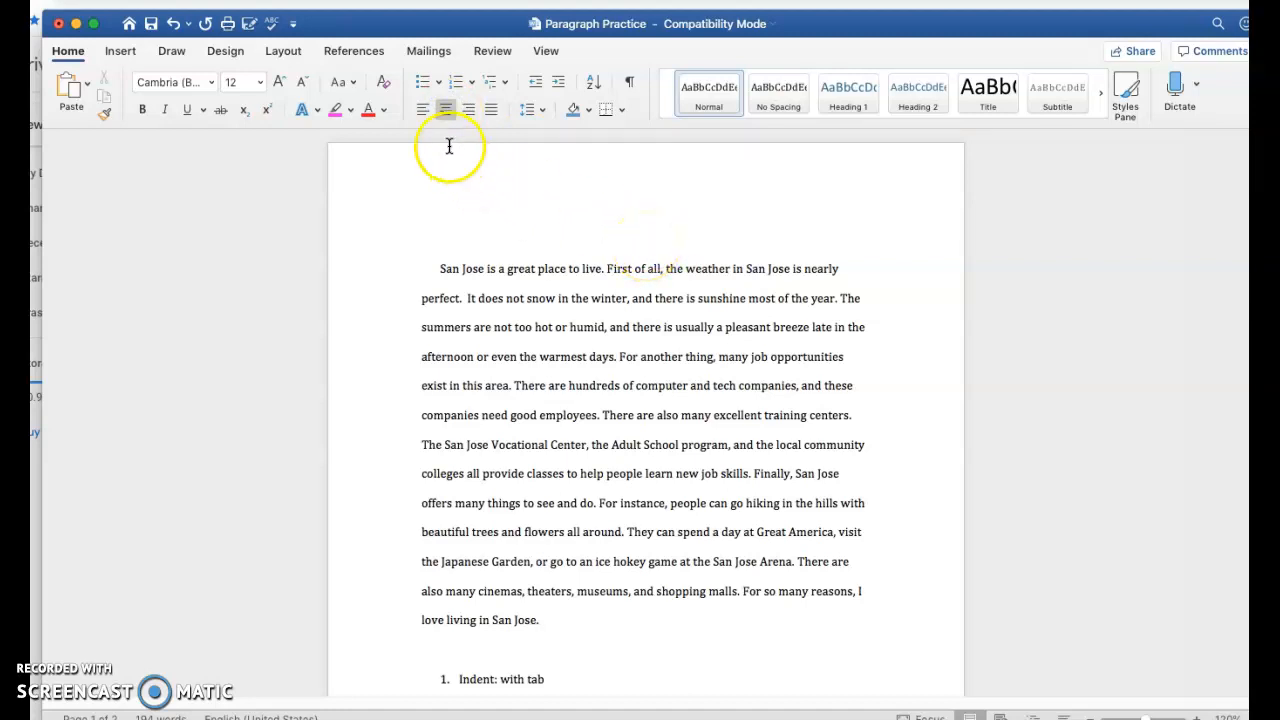
pyautogui.click(421, 112)
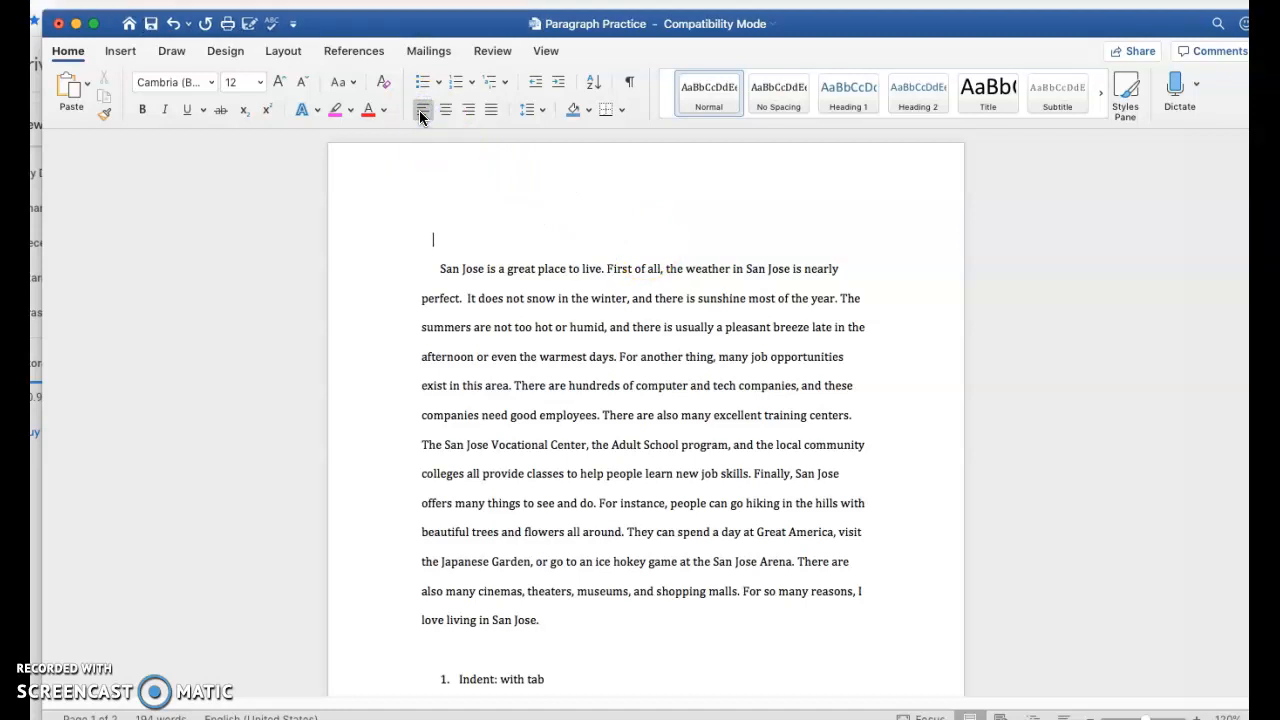
pyautogui.press('BackSpace')
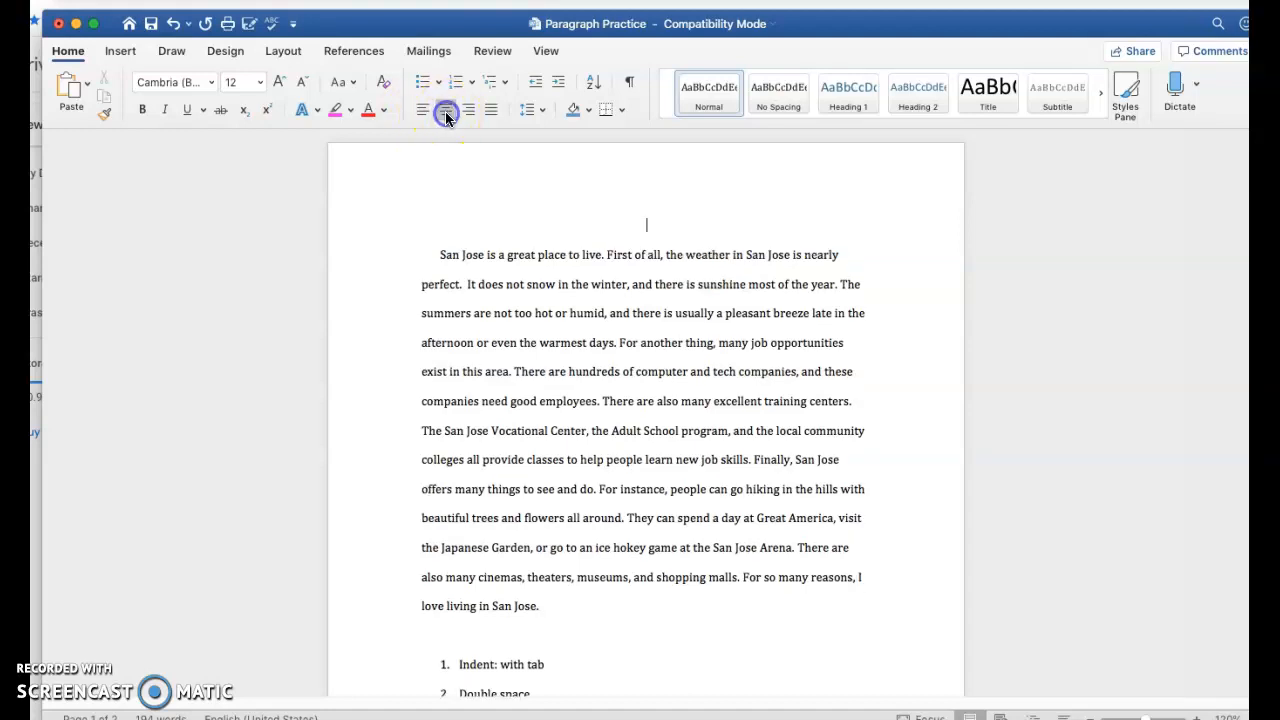
pyautogui.write('San Jose')
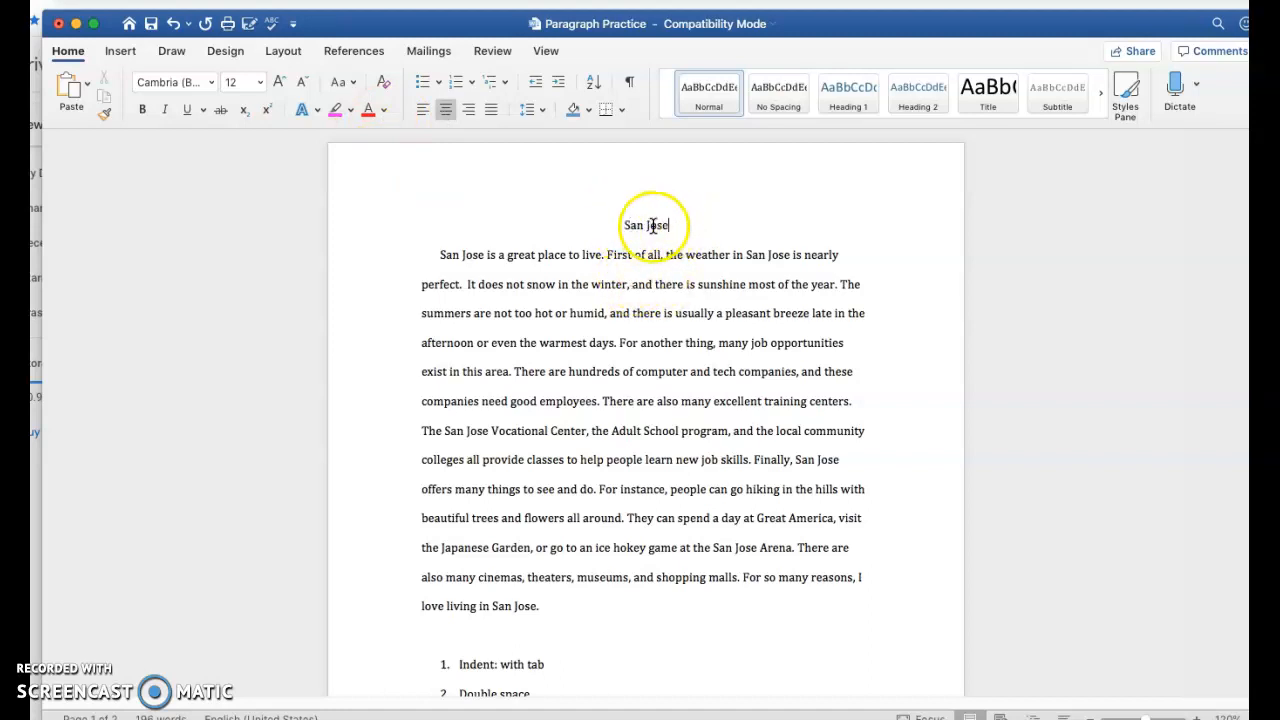
# Set the 'San Jose' title to 22 pt, then back to 12 pt
pyautogui.moveTo(676, 226); pyautogui.dragTo(612, 227)
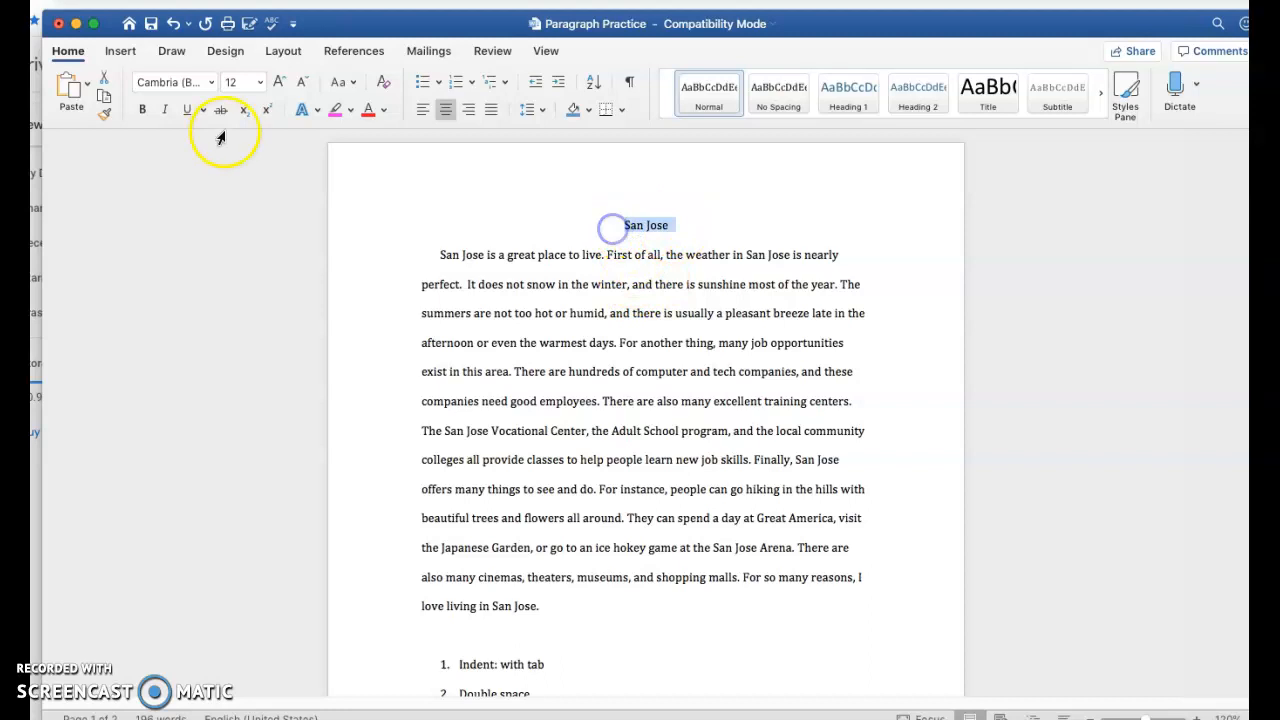
pyautogui.click(260, 82)
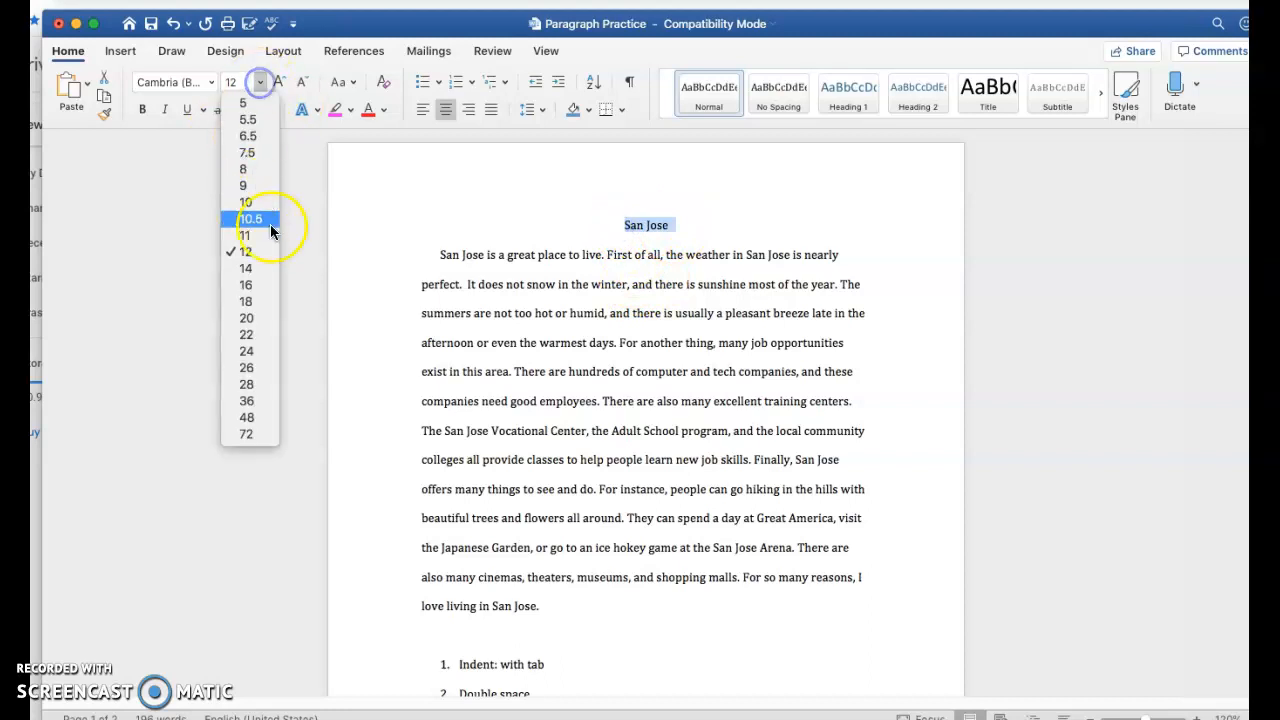
pyautogui.click(264, 335)
pyautogui.click(238, 82)
pyautogui.write('12')
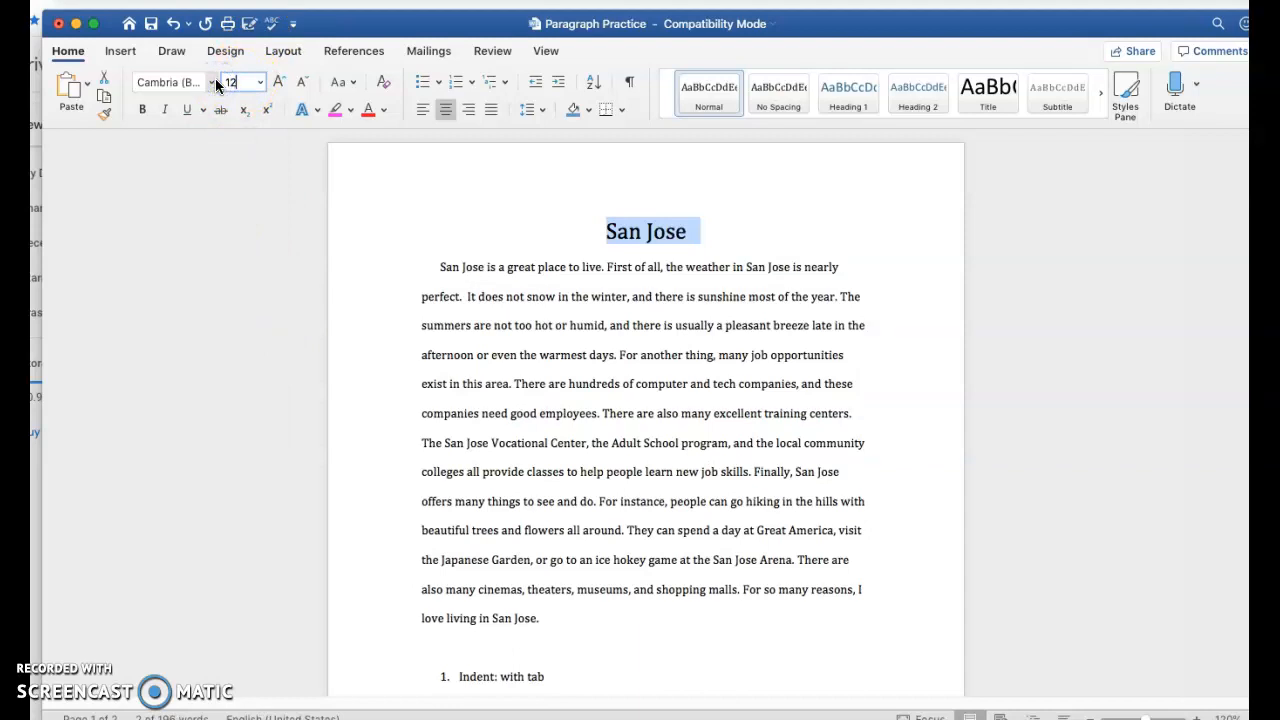
pyautogui.press('Return')
# Insert 'Living in ' before 'San Jose' in the title
pyautogui.click(594, 322)
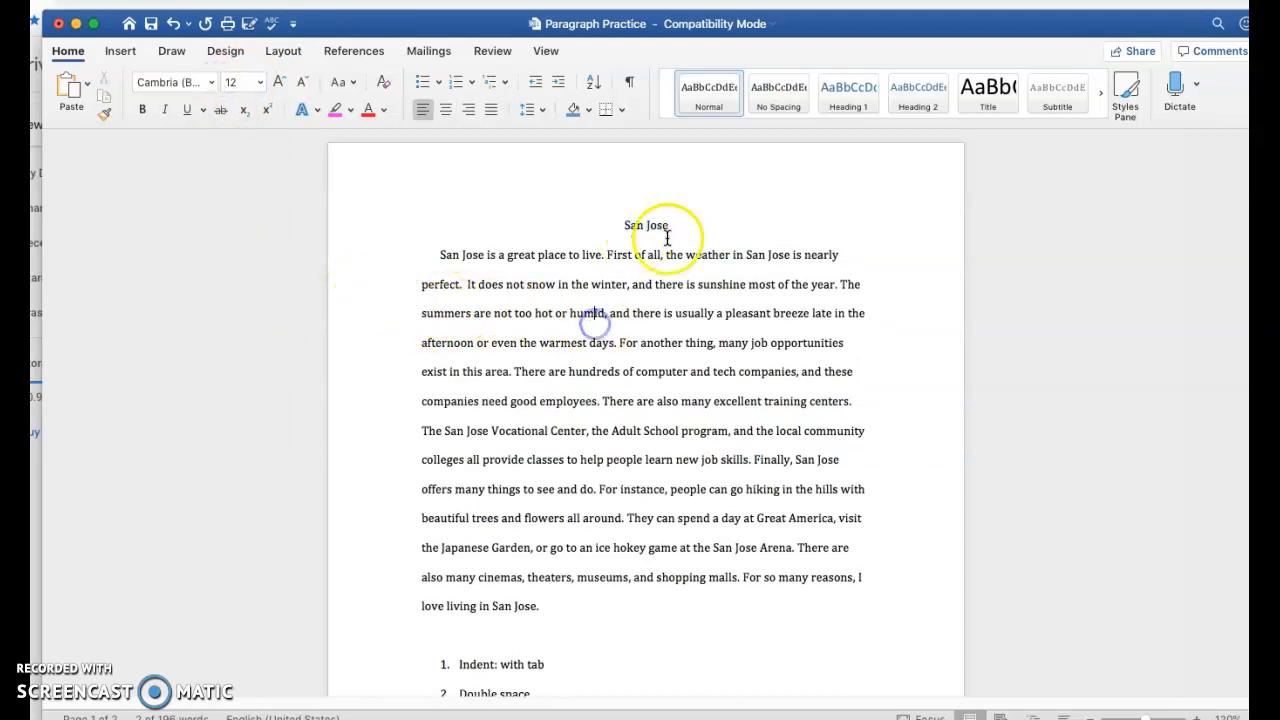
pyautogui.click(623, 226)
pyautogui.write('Living in')
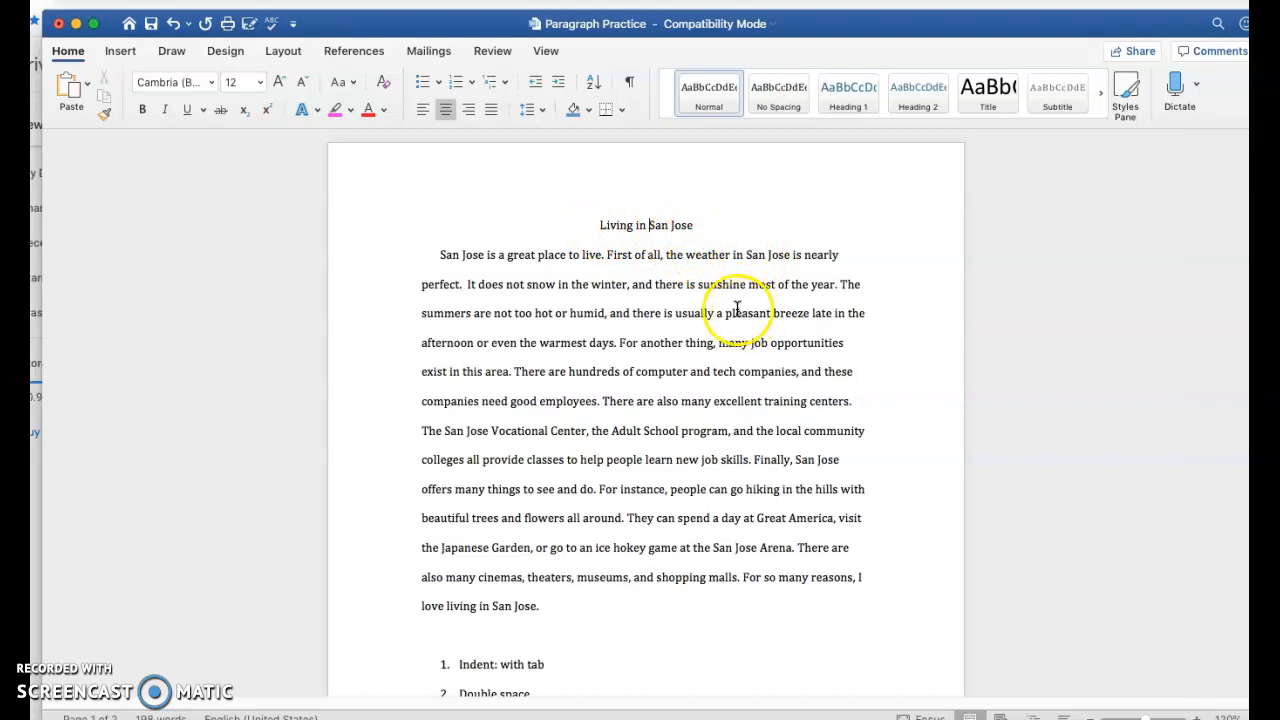
# Insert a blank line above the 'Living in San Jose' title and left-align it
pyautogui.click(600, 225)
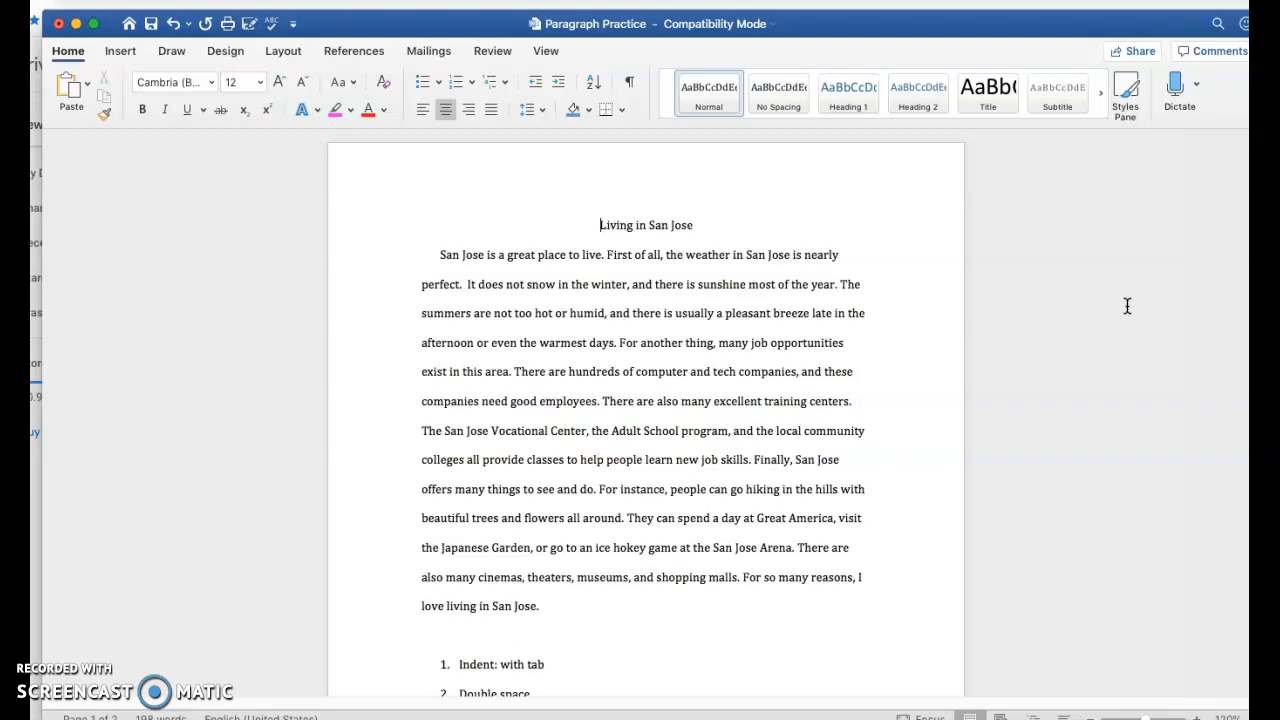
pyautogui.press('Return')
pyautogui.click(614, 214)
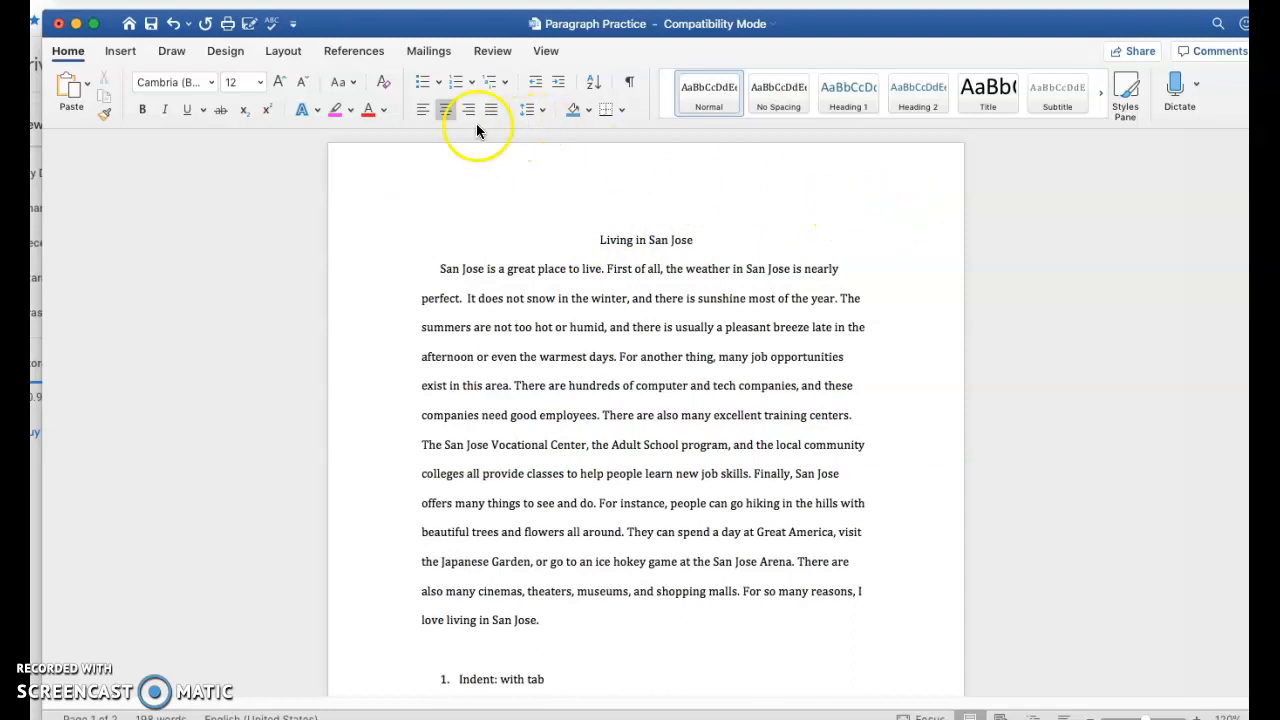
pyautogui.click(422, 111)
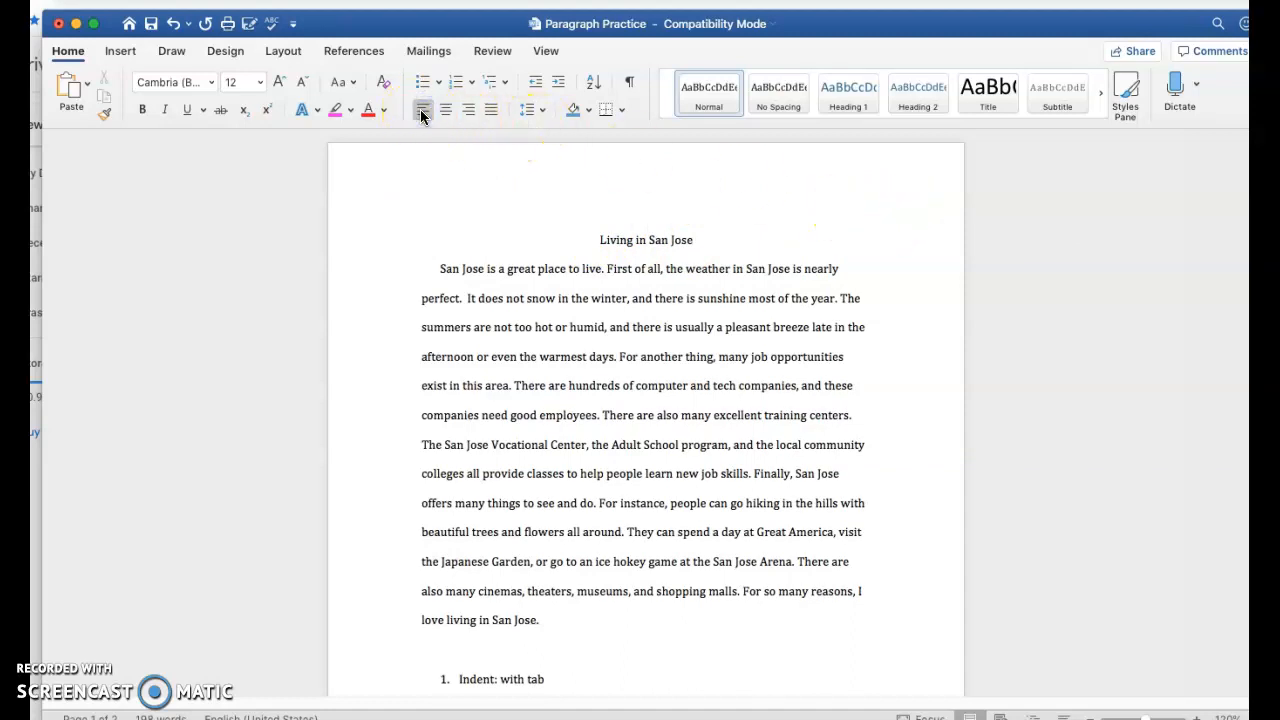
pyautogui.click(446, 111)
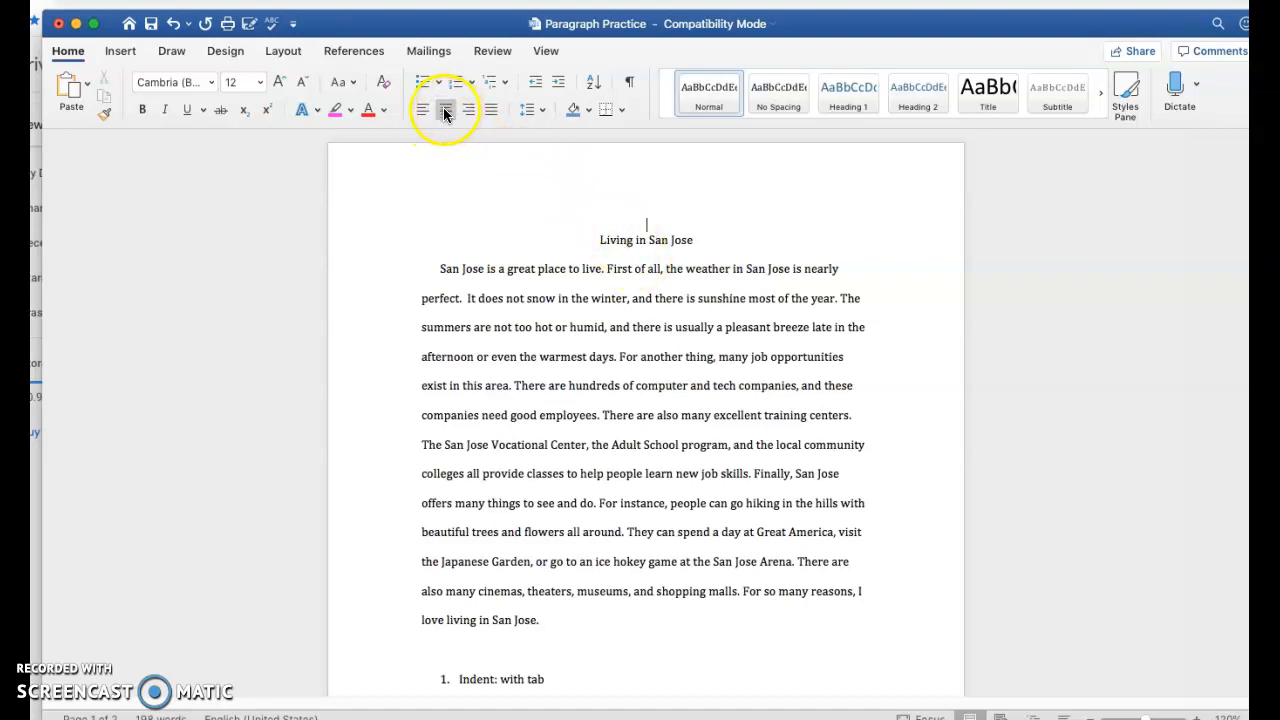
pyautogui.click(421, 112)
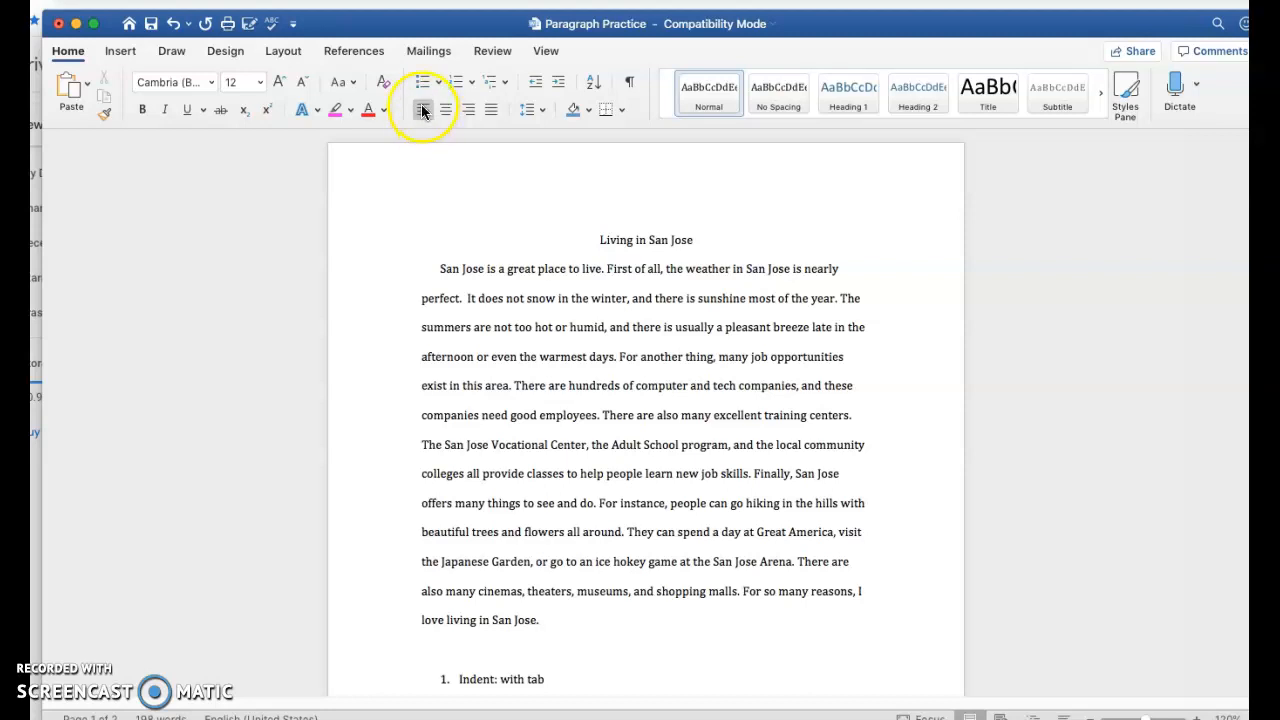
# Enter the student's name, 'May 3rd, 2020' and 'ESL 110A' on separate lines above the title
pyautogui.press('Return')
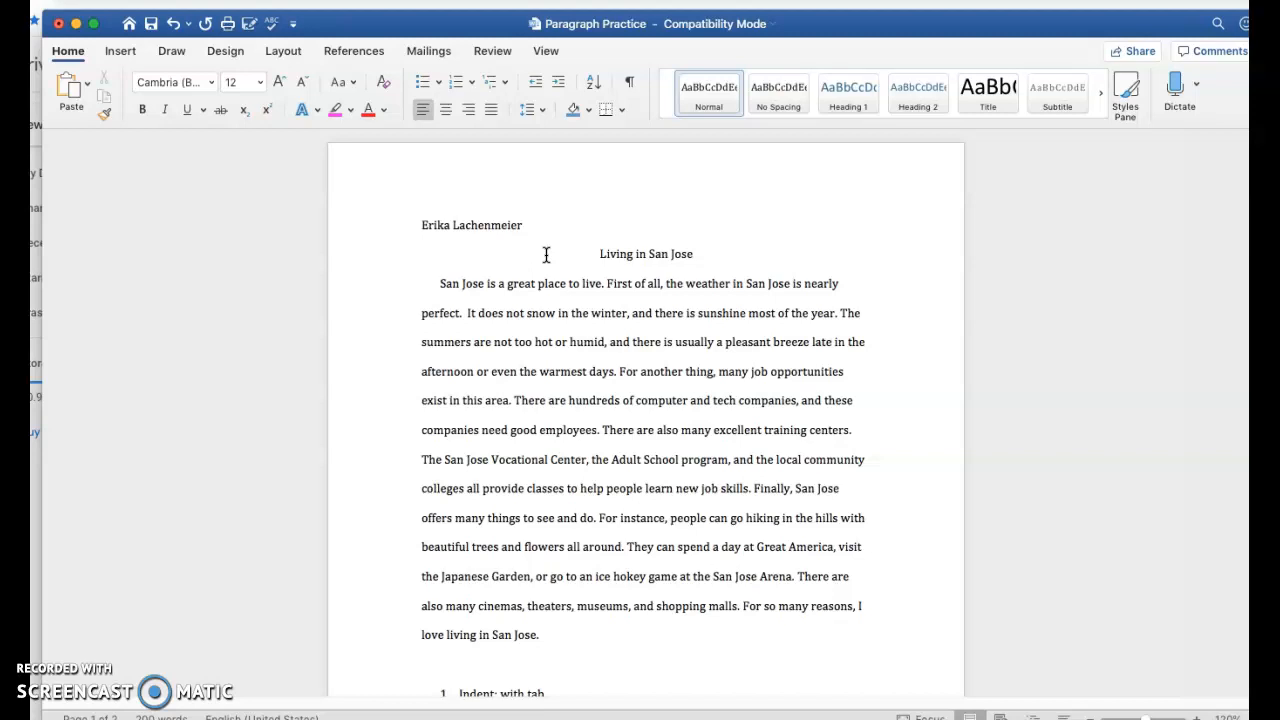
pyautogui.write('May 3rd')
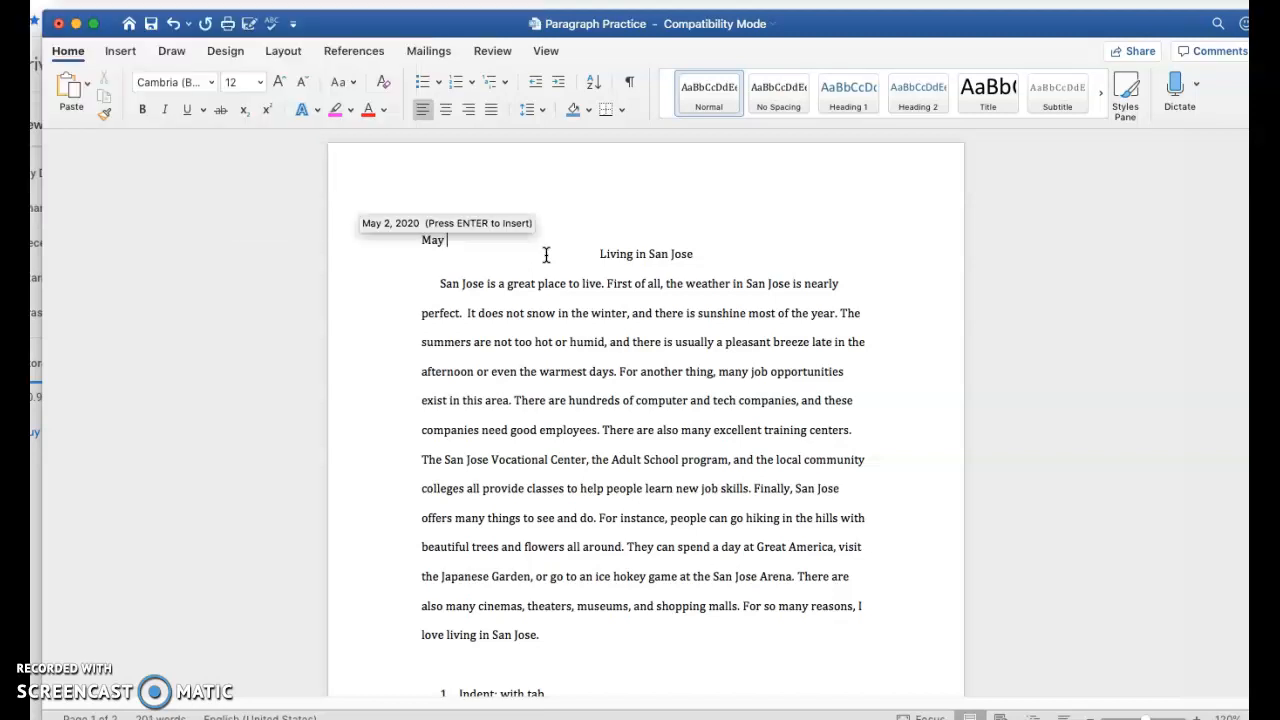
pyautogui.write(', 2020')
pyautogui.press('Return')
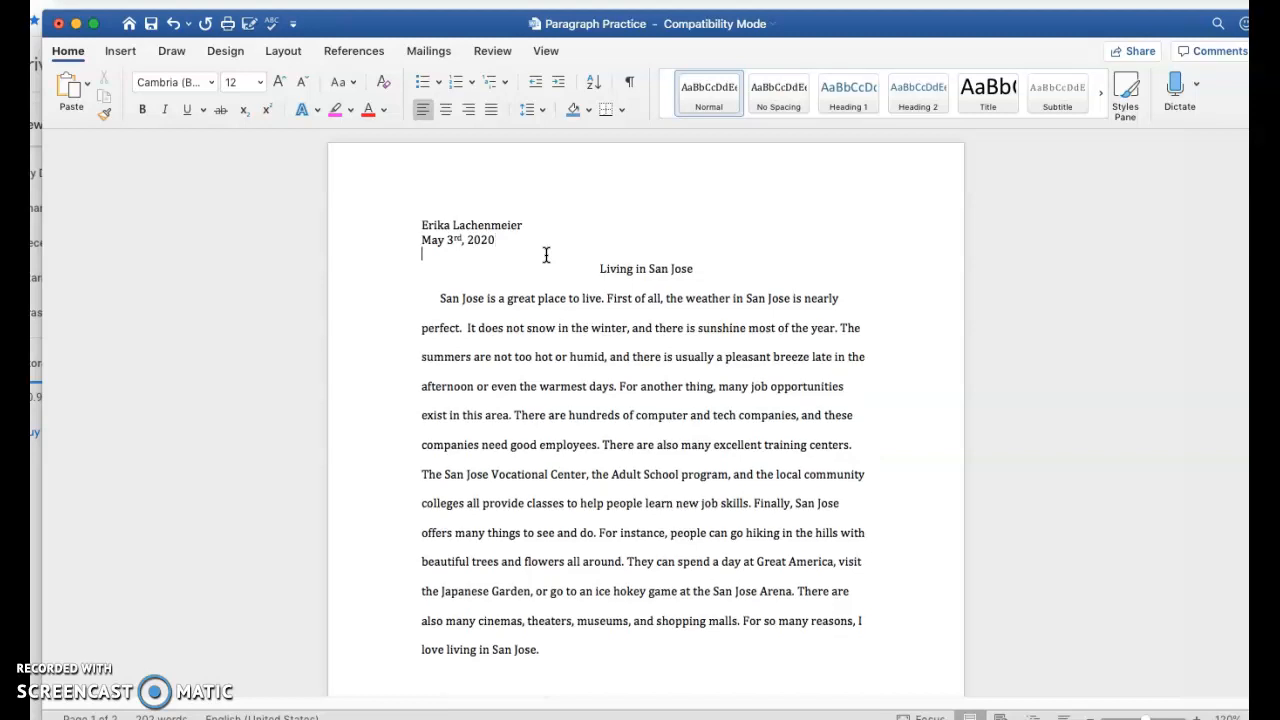
pyautogui.write('ESL 1')
# Apply 2.0 line spacing to the name, date and class lines
pyautogui.moveTo(489, 250); pyautogui.dragTo(413, 228)
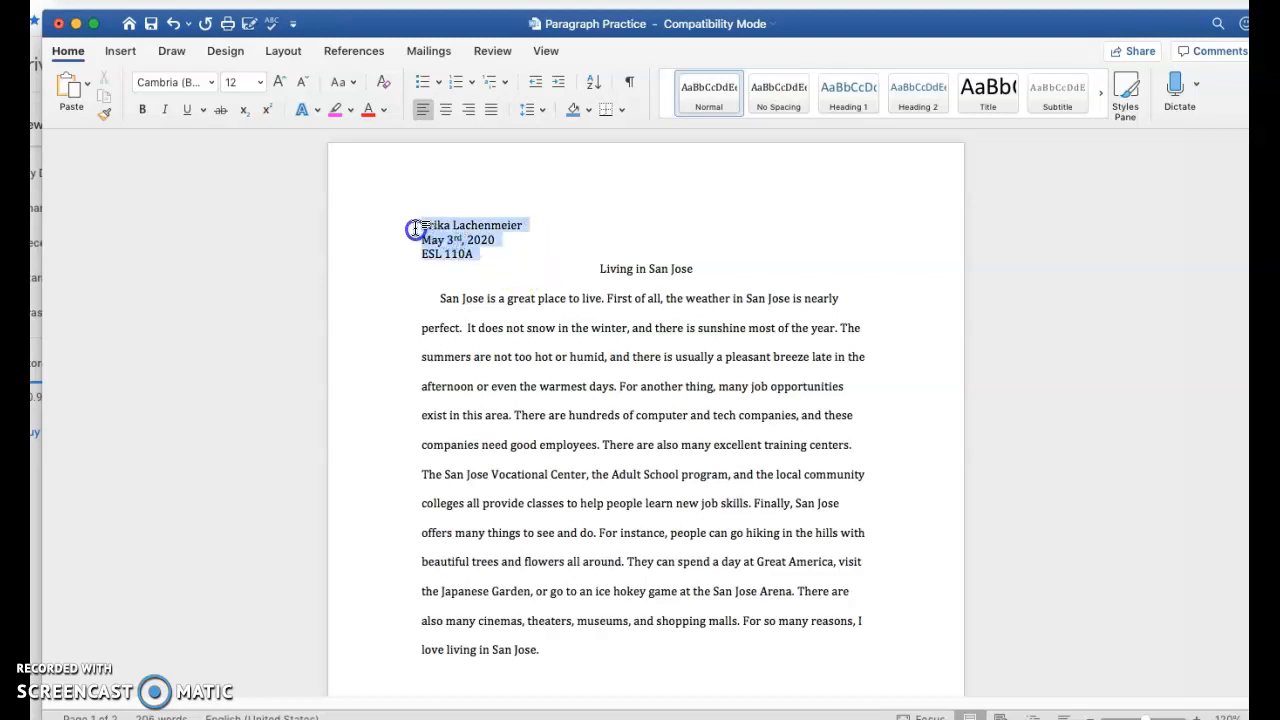
pyautogui.click(541, 110)
pyautogui.click(557, 204)
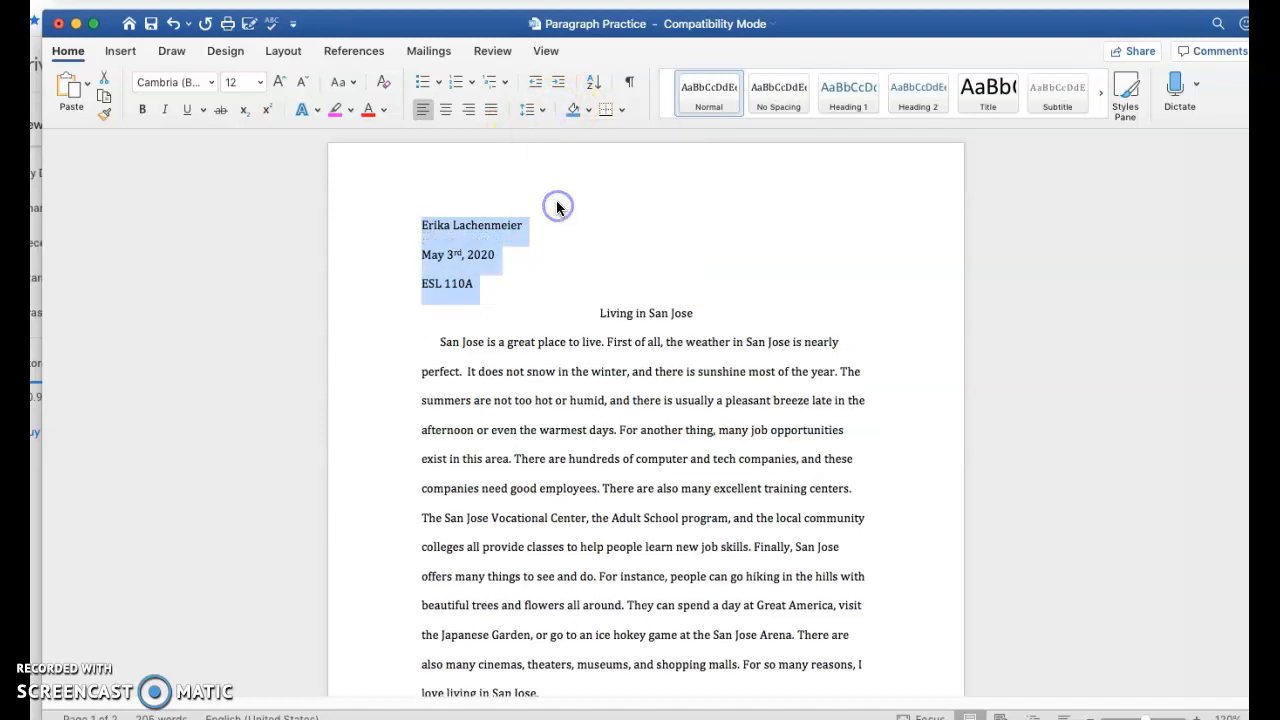
pyautogui.click(762, 260)
pyautogui.scroll(-2, 714, 243)
pyautogui.scroll(-3, 714, 245)
pyautogui.scroll(4, 712, 245)
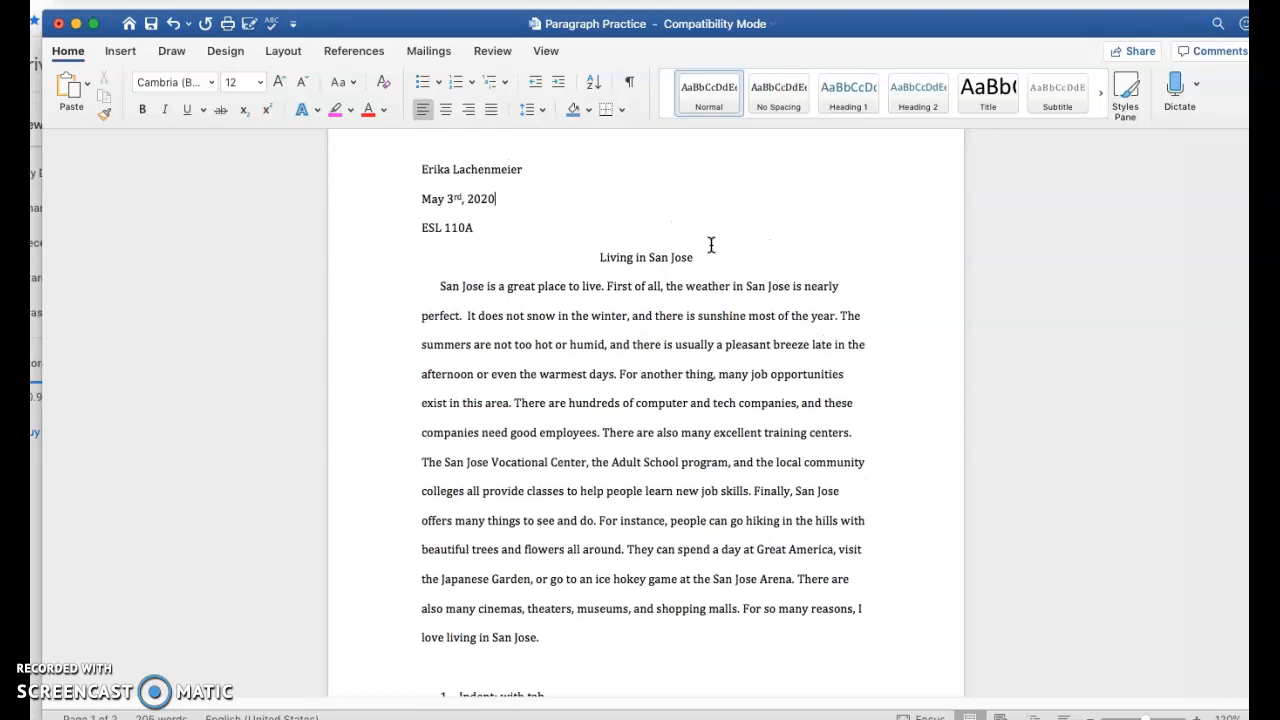